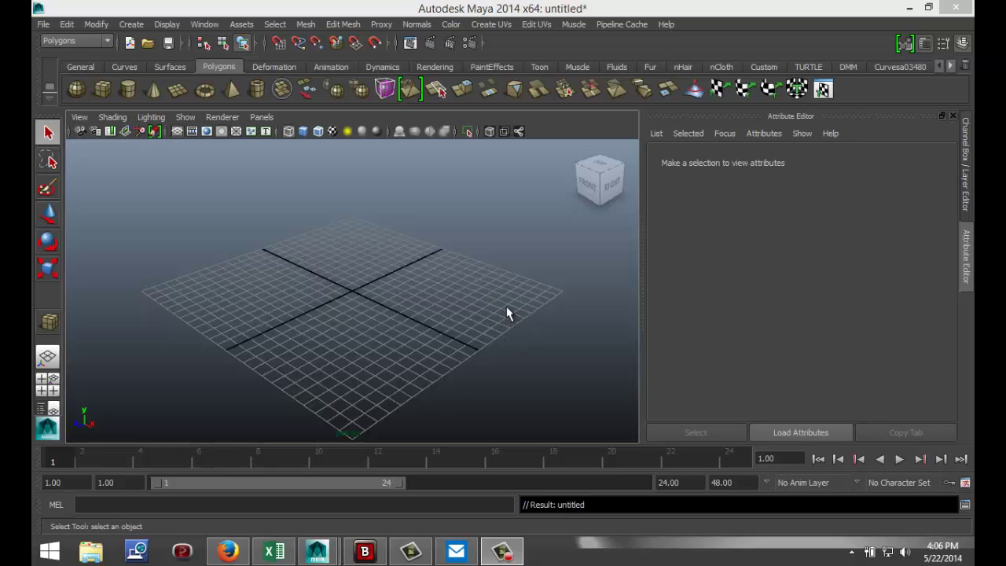
# Step: Switch from the single perspective panel to the four-view layout with top, perspective, front and side
pyautogui.click(47, 384)
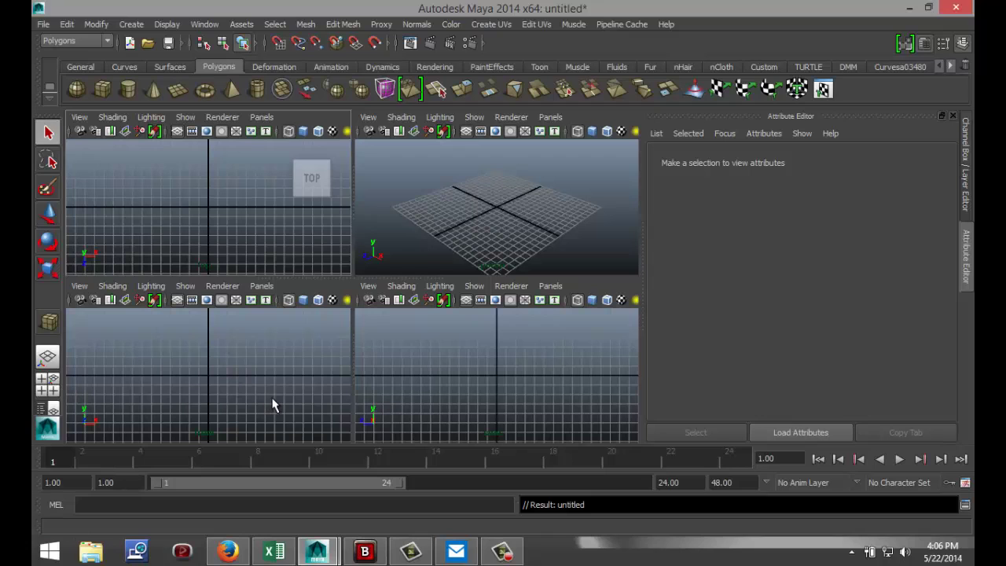
# Step: Import Desktop/checkered.jpg as an image plane in the front view
pyautogui.click(80, 287)
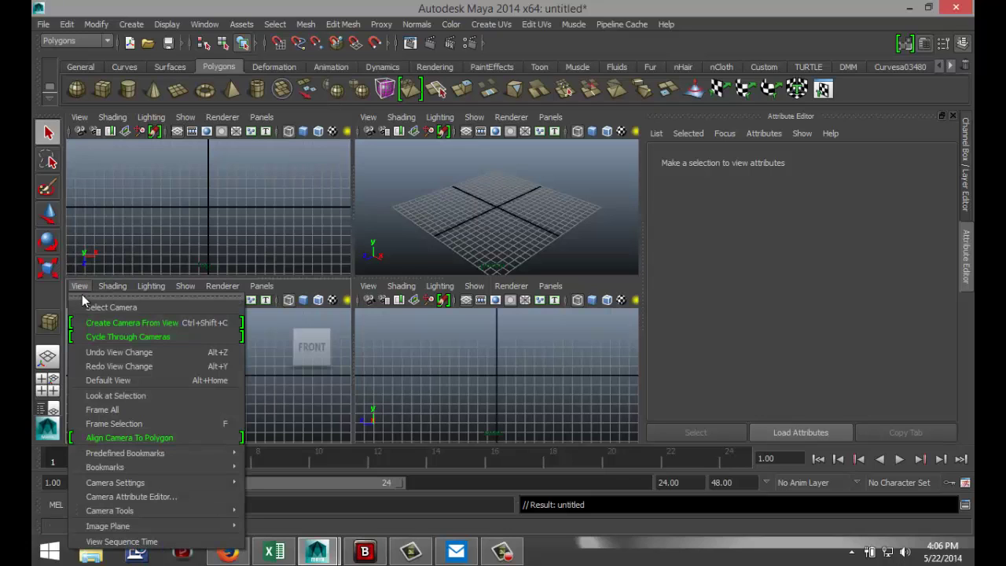
pyautogui.moveTo(195, 533)
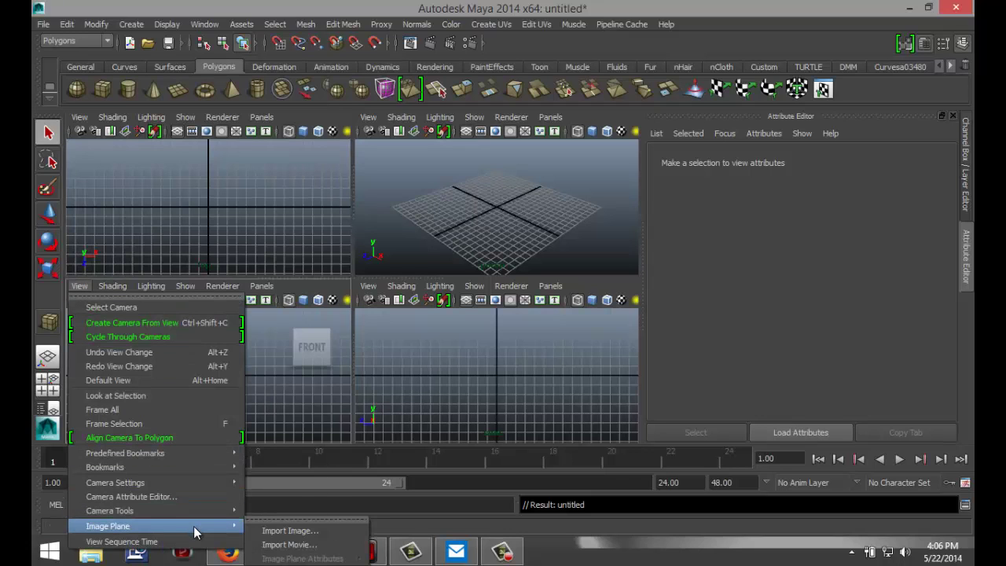
pyautogui.click(320, 534)
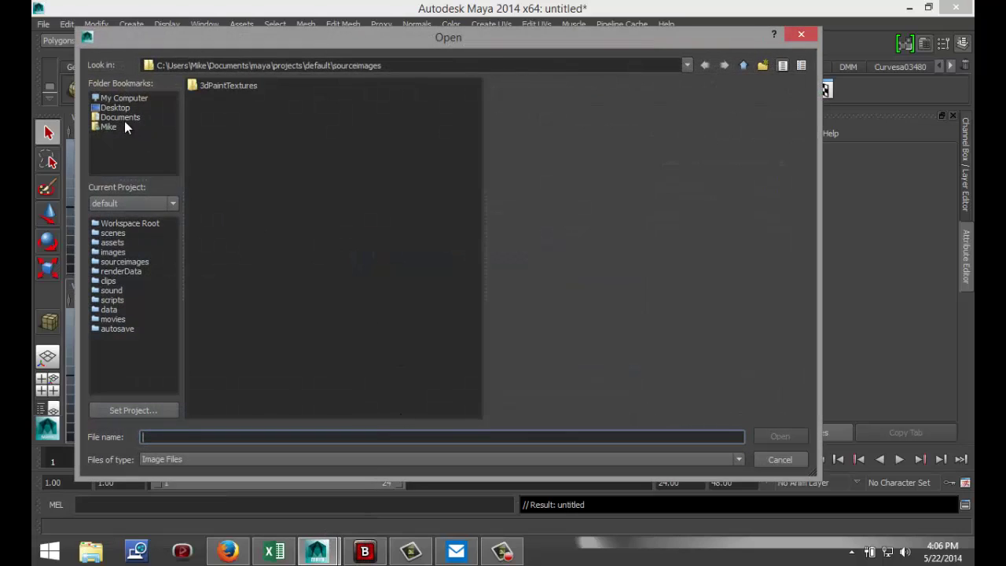
pyautogui.click(120, 110)
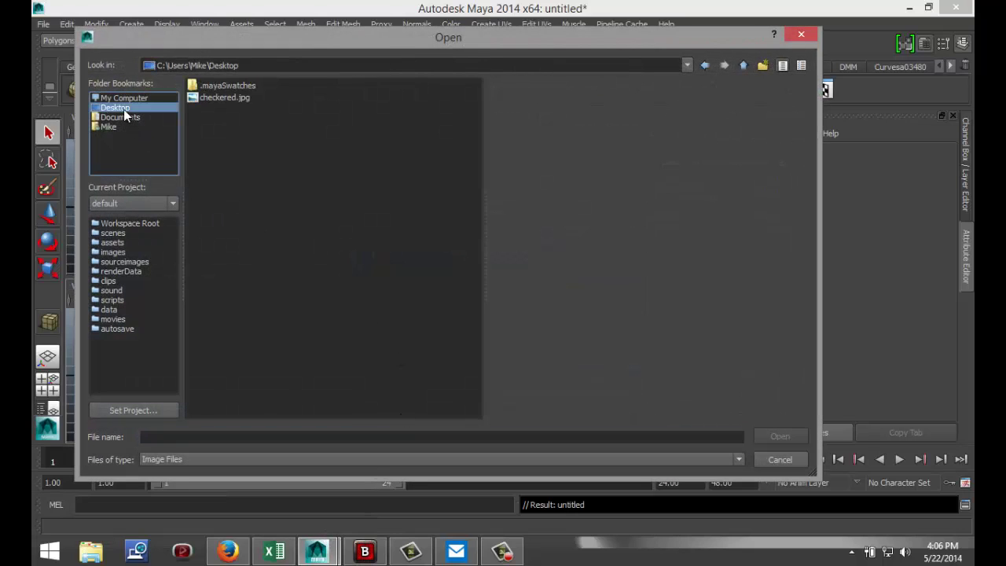
pyautogui.click(225, 98)
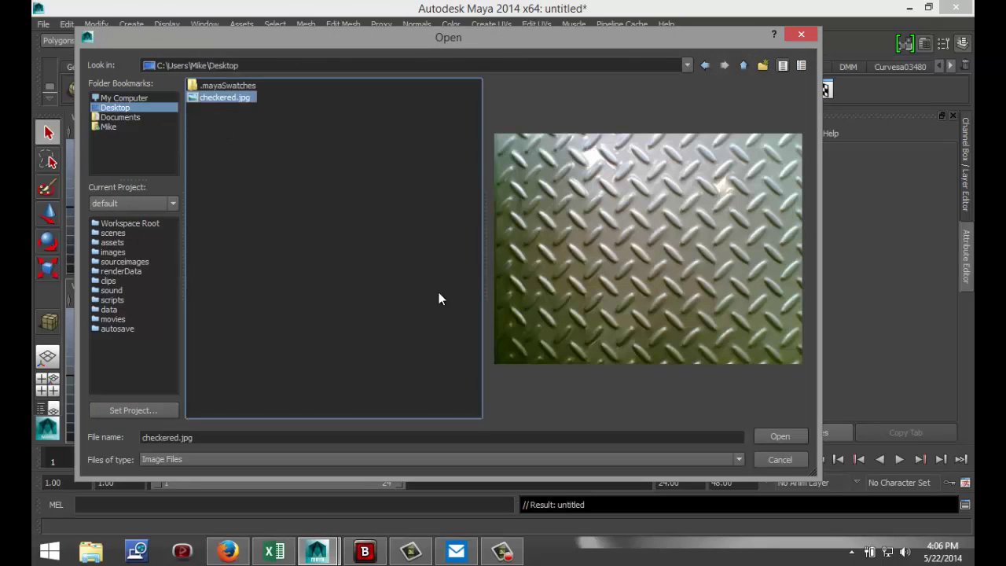
pyautogui.click(780, 439)
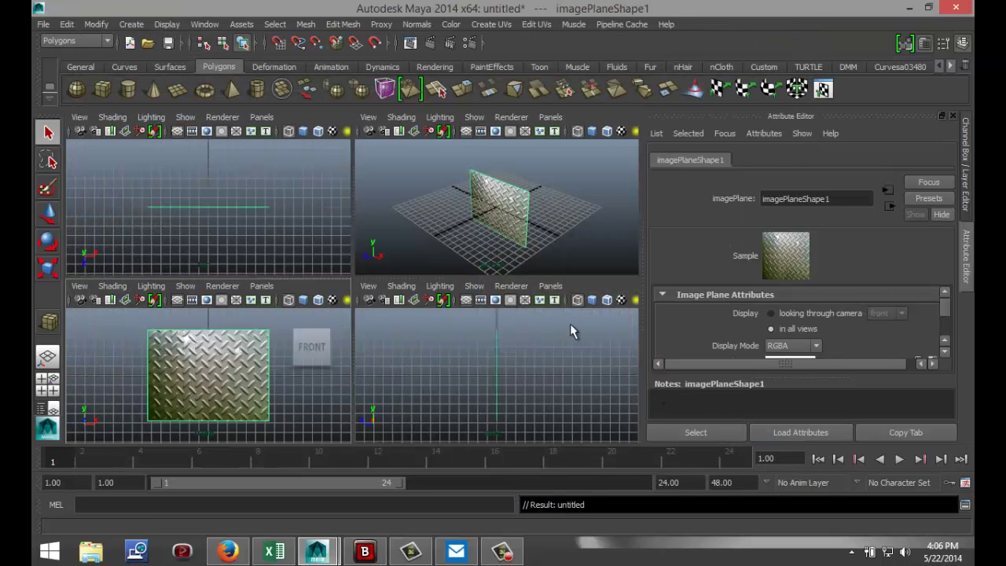
# Step: Scale the image plane up to about 1.865 and maximize the perspective view
pyautogui.scroll(5, 571, 246)
pyautogui.scroll(-8, 570, 246)
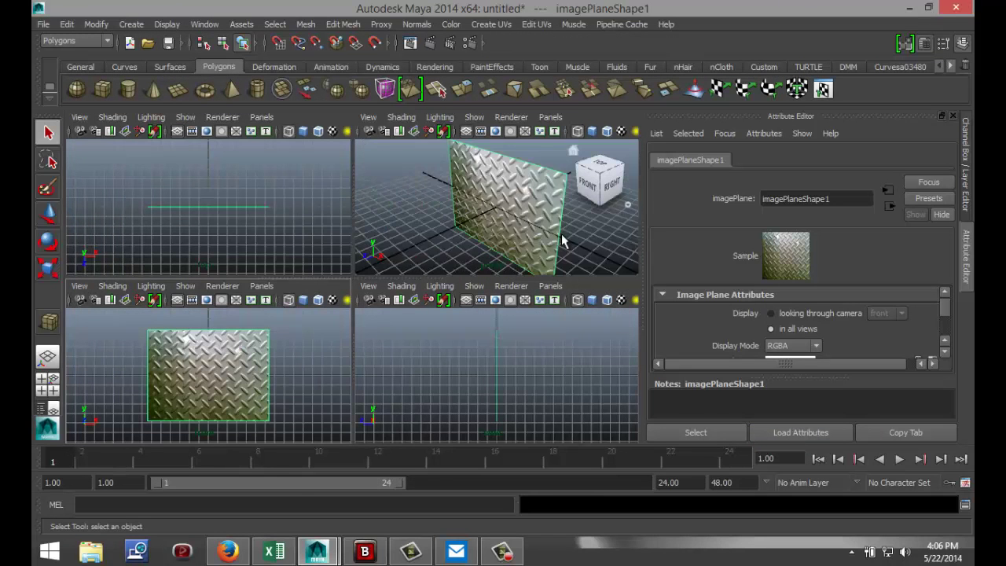
pyautogui.click(571, 246)
pyautogui.moveTo(470, 167); pyautogui.dragTo(569, 244)
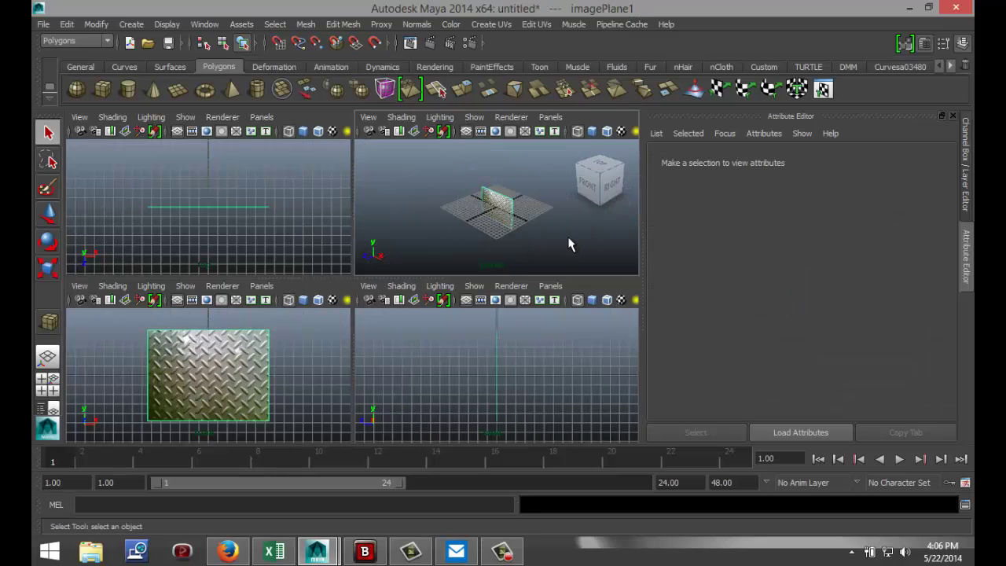
pyautogui.press('r')
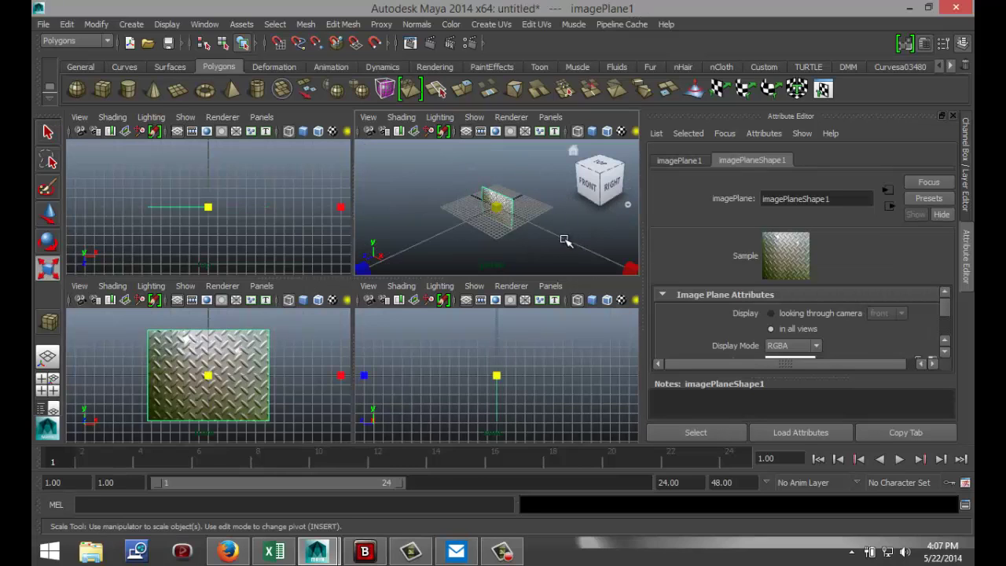
pyautogui.moveTo(497, 208); pyautogui.dragTo(519, 216)
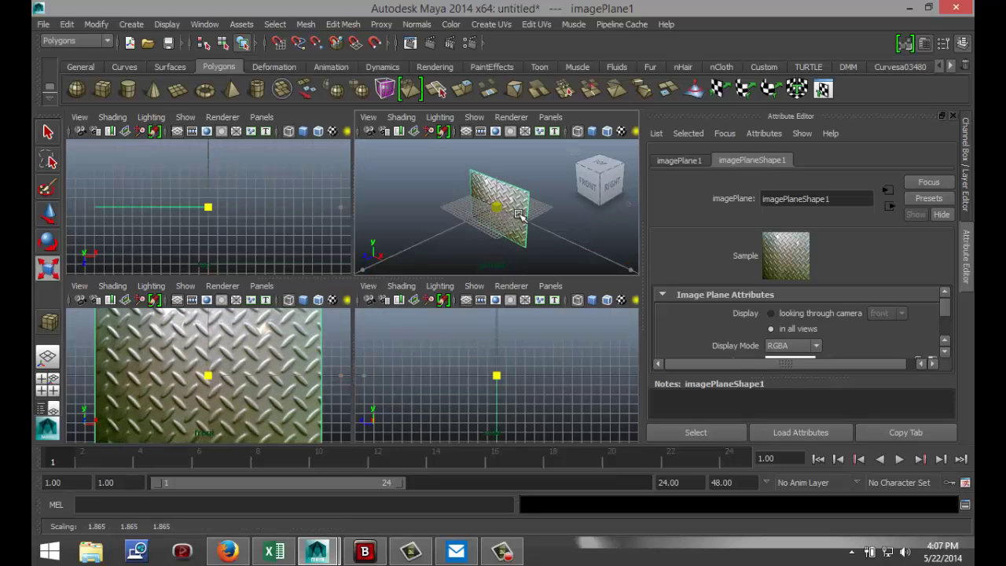
pyautogui.press('space')
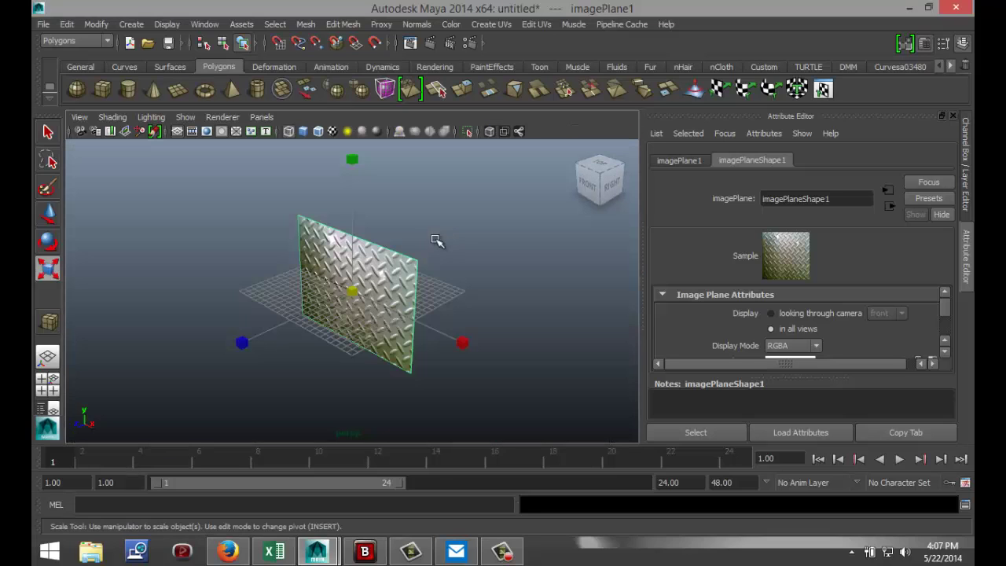
pyautogui.scroll(5, 342, 332)
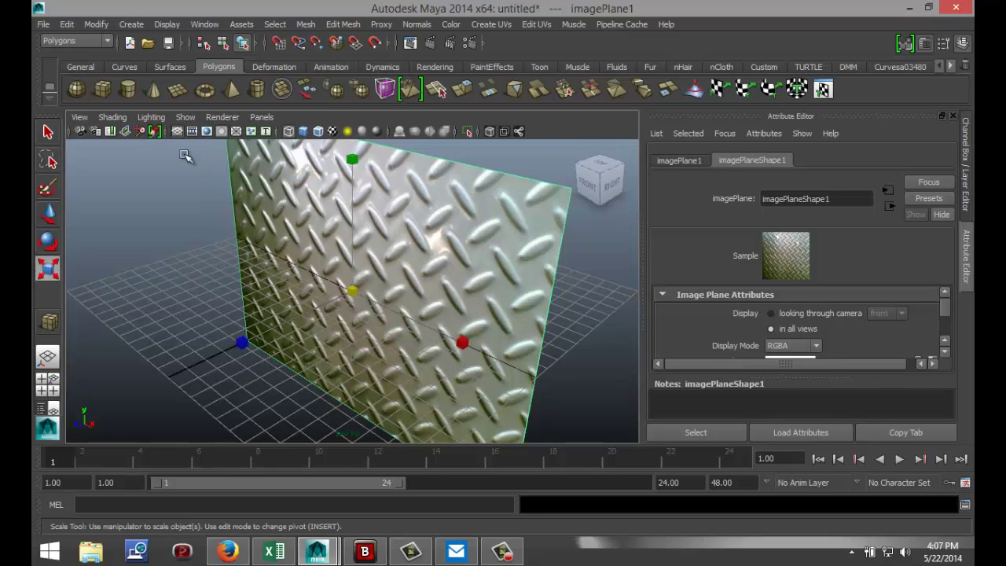
# Step: Draw a thin flat polygon cube on the grid and preview it smoothed
pyautogui.click(102, 93)
pyautogui.moveTo(180, 328); pyautogui.dragTo(260, 315)
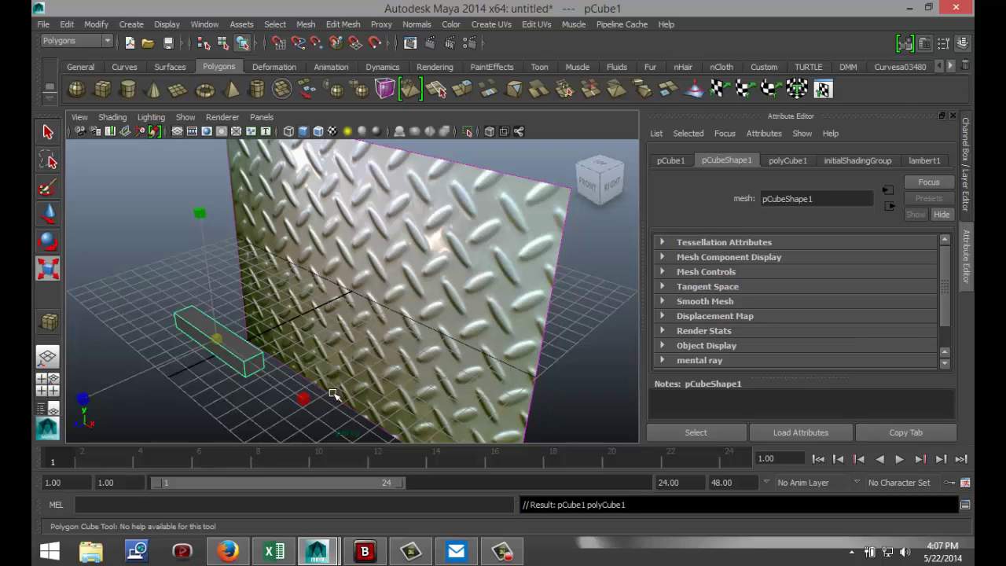
pyautogui.press('3')
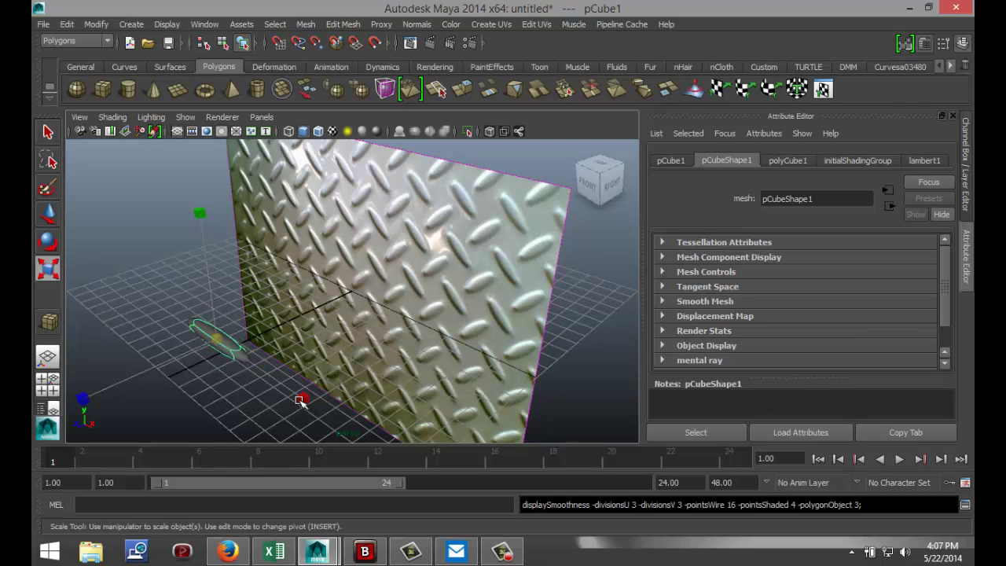
# Step: Maximize the front view and display the smoothed box shaded
pyautogui.click(49, 389)
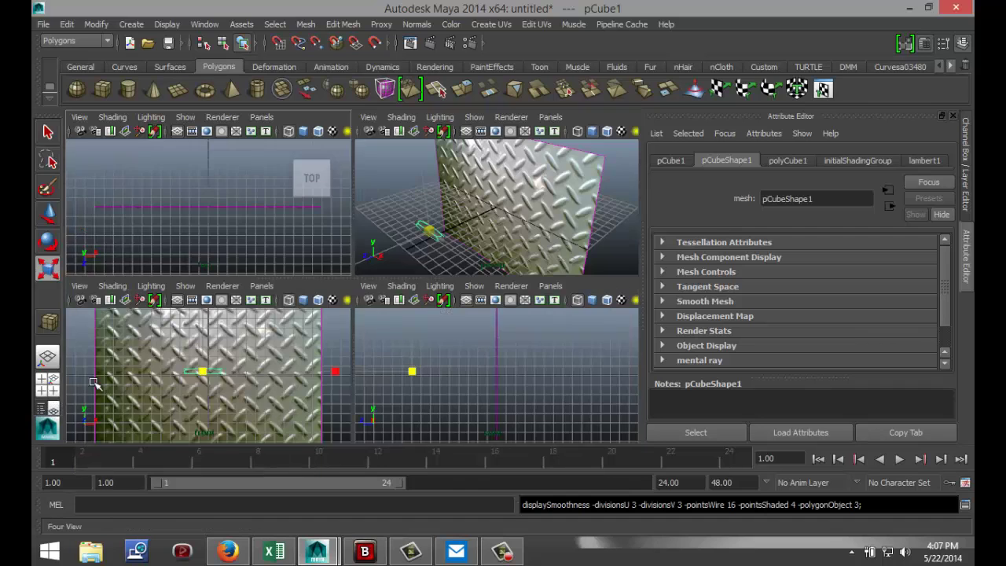
pyautogui.press('space')
pyautogui.press('5')
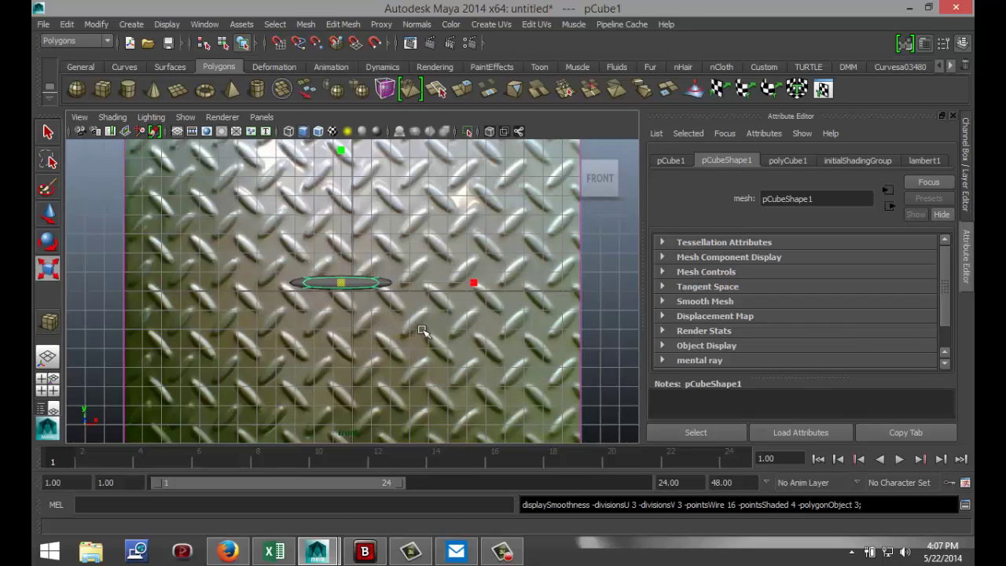
# Step: Move the bar left, rotate it about 48° on Z and shrink it slightly
pyautogui.press('w')
pyautogui.moveTo(441, 285); pyautogui.dragTo(315, 282)
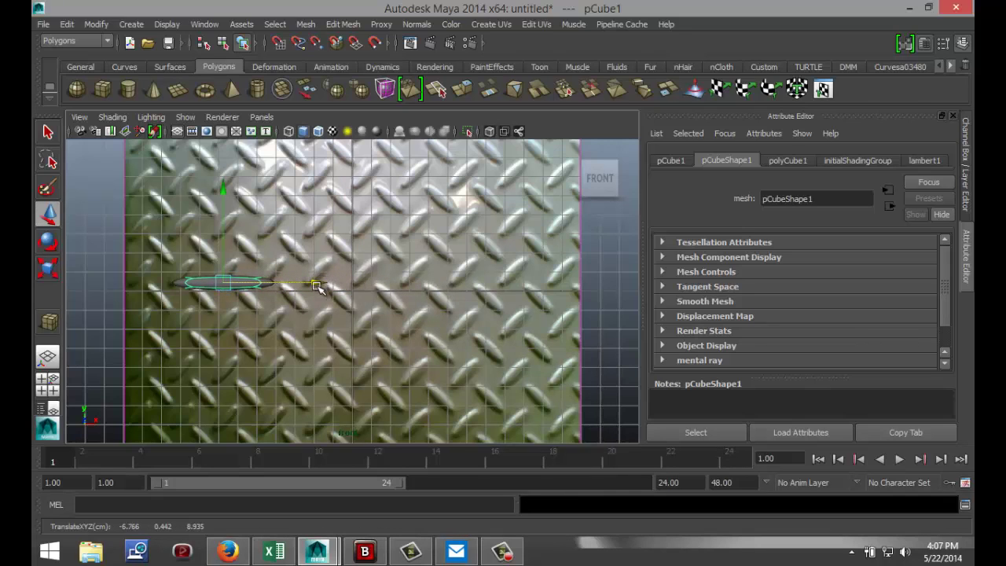
pyautogui.press('e')
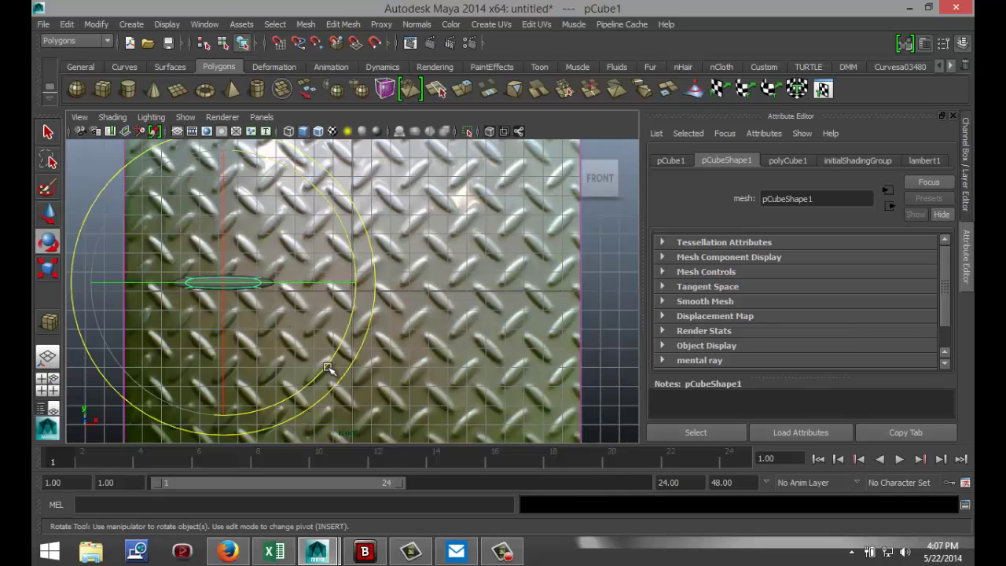
pyautogui.moveTo(327, 368); pyautogui.dragTo(304, 270)
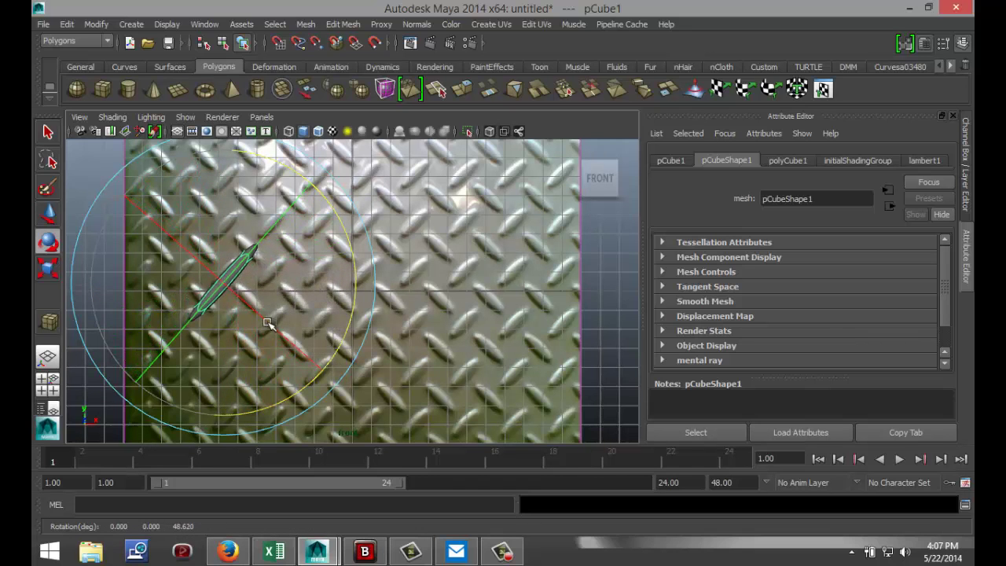
pyautogui.press('f')
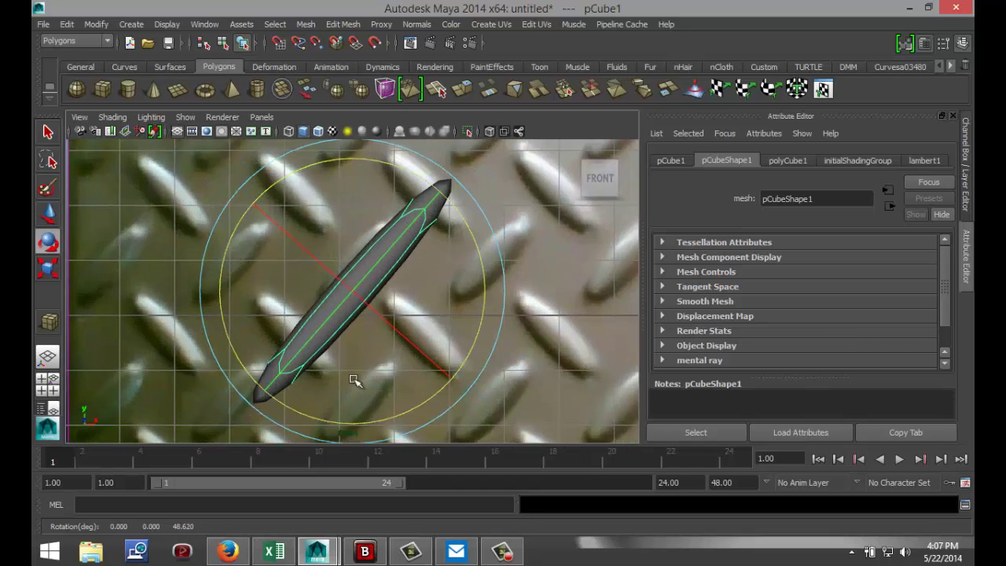
pyautogui.press('r')
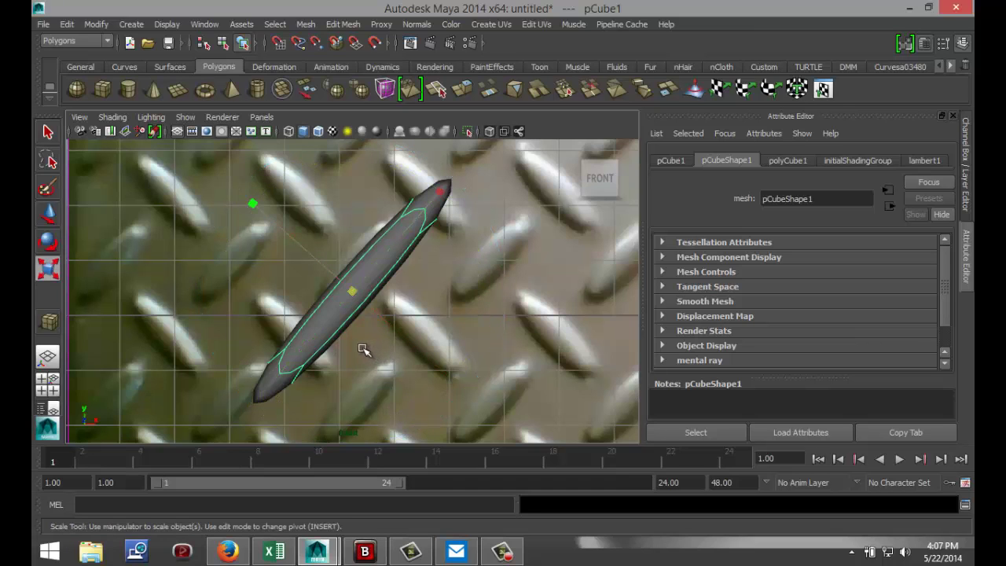
pyautogui.moveTo(352, 292); pyautogui.dragTo(235, 317)
# Step: Raise the bar and nudge it right and up onto one tread bump
pyautogui.press('w')
pyautogui.moveTo(349, 265); pyautogui.dragTo(356, 238)
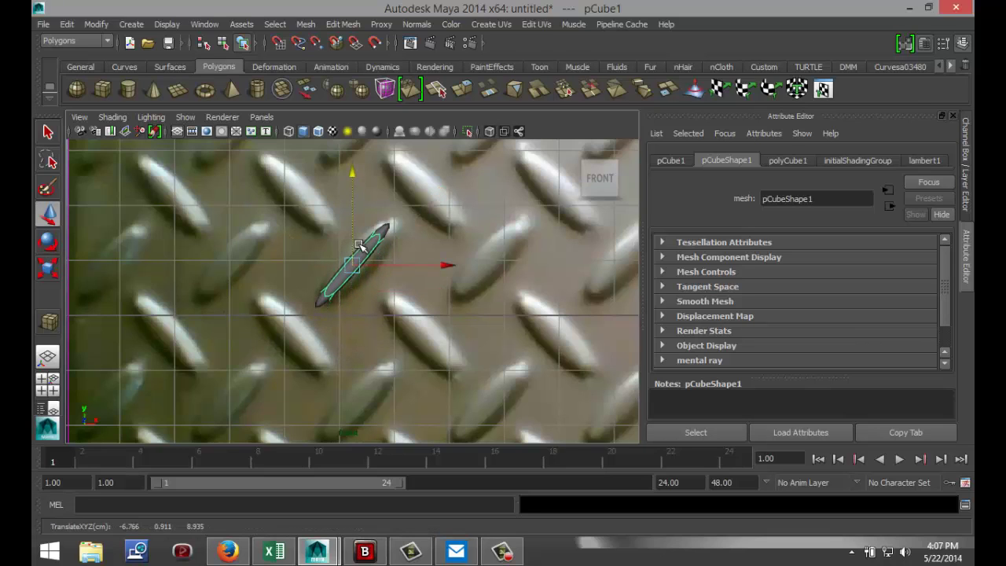
pyautogui.moveTo(388, 269); pyautogui.dragTo(393, 269)
pyautogui.moveTo(360, 239); pyautogui.dragTo(359, 236)
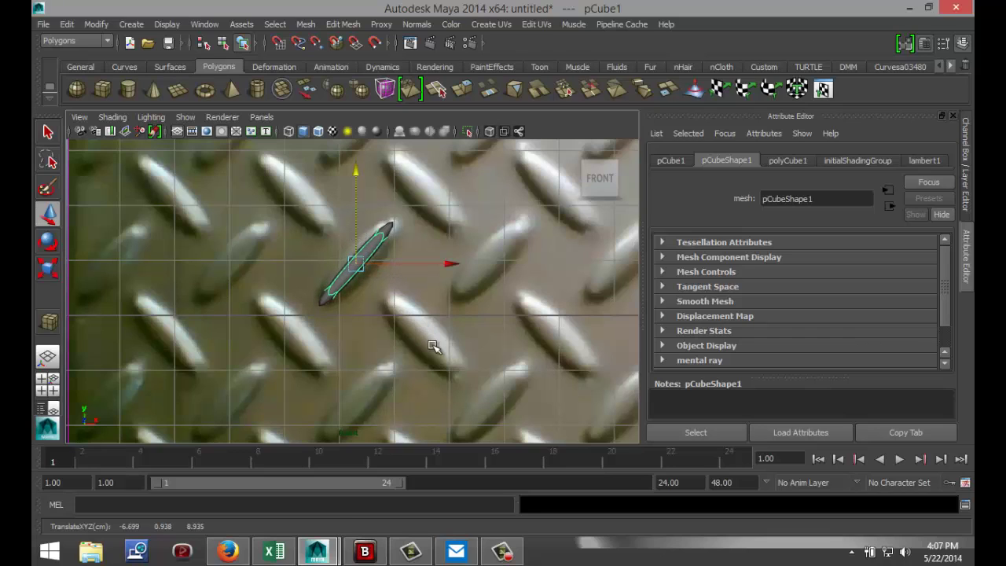
# Step: Scale the bar to roughly 0.38 × 0.58 × 0.38 to fit one bump
pyautogui.press('r')
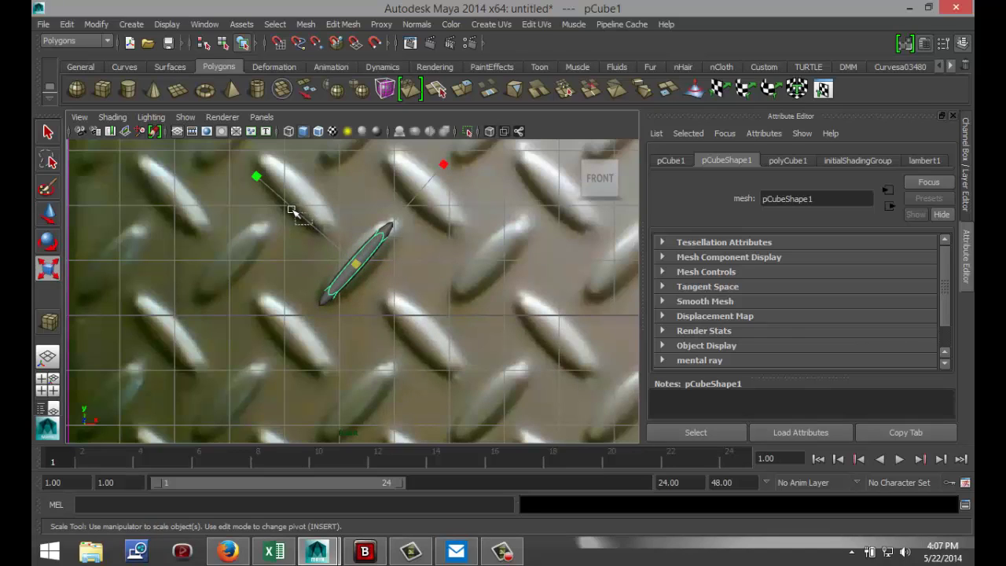
pyautogui.click(283, 205)
pyautogui.click(344, 264)
pyautogui.moveTo(257, 176); pyautogui.dragTo(185, 151)
pyautogui.moveTo(442, 161); pyautogui.dragTo(453, 165)
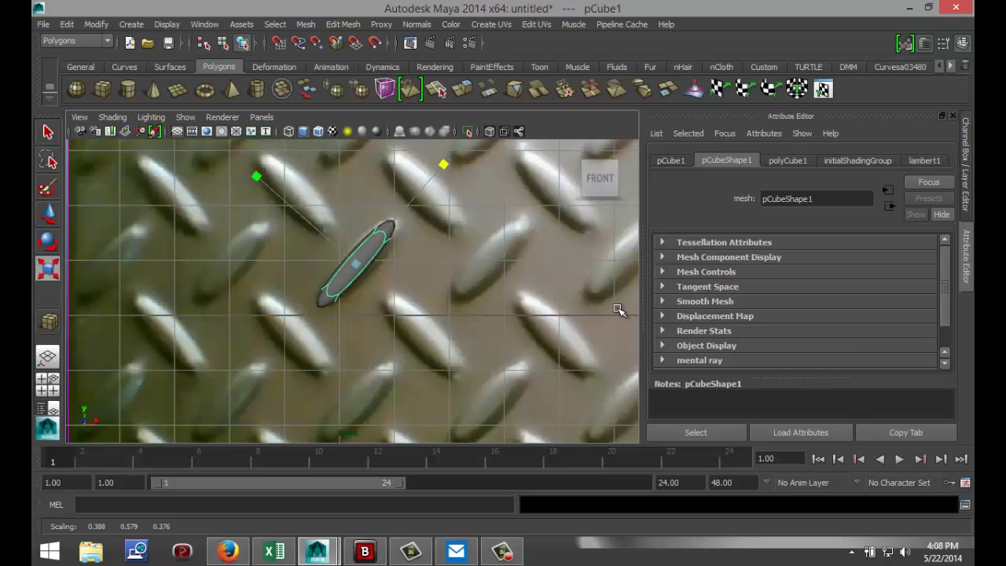
# Step: Duplicate the bump twice sideways to form the lower row of three bumps
pyautogui.hotkey('ctrl', 'd')
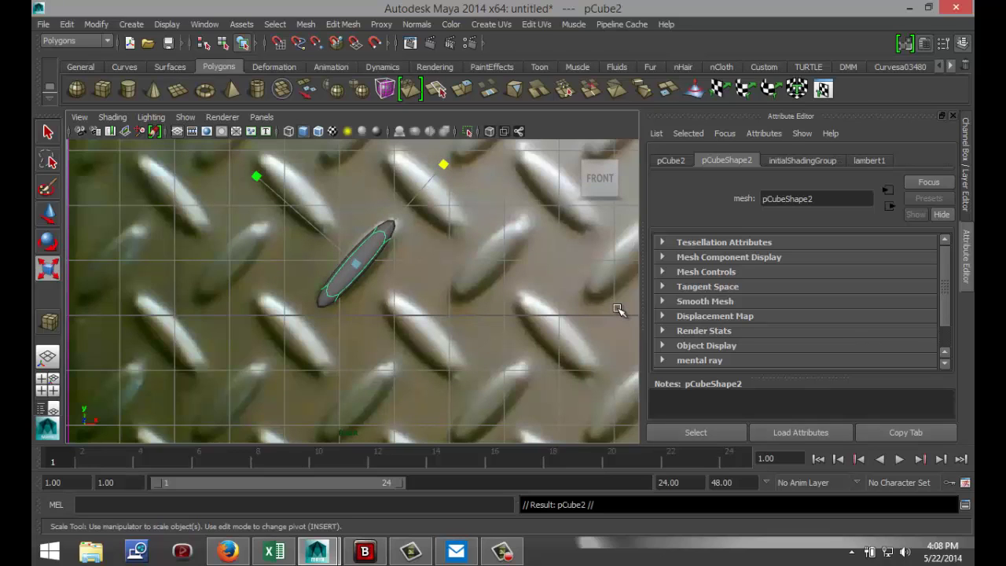
pyautogui.press('w')
pyautogui.moveTo(449, 264); pyautogui.dragTo(583, 272)
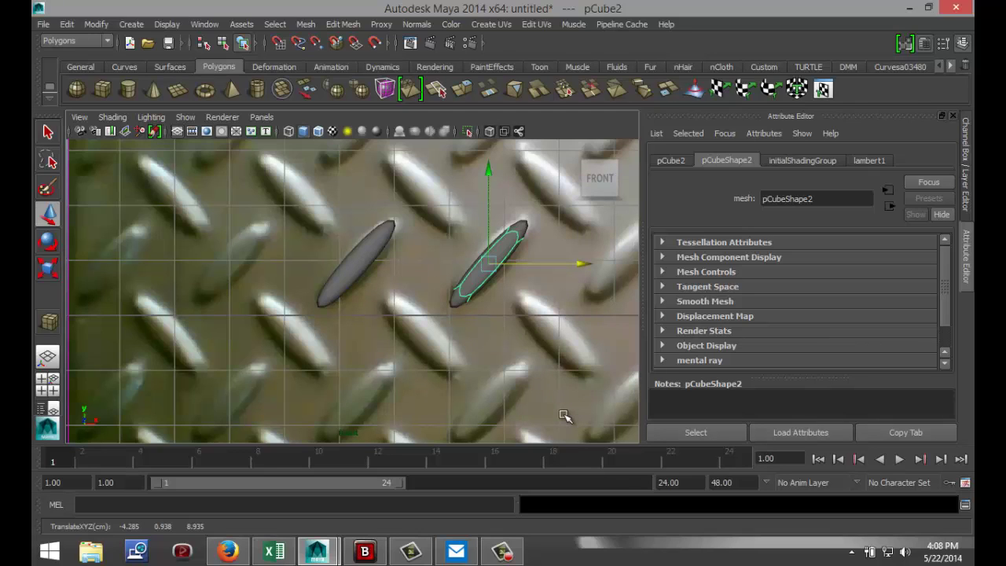
pyautogui.hotkey('shift', 'd')
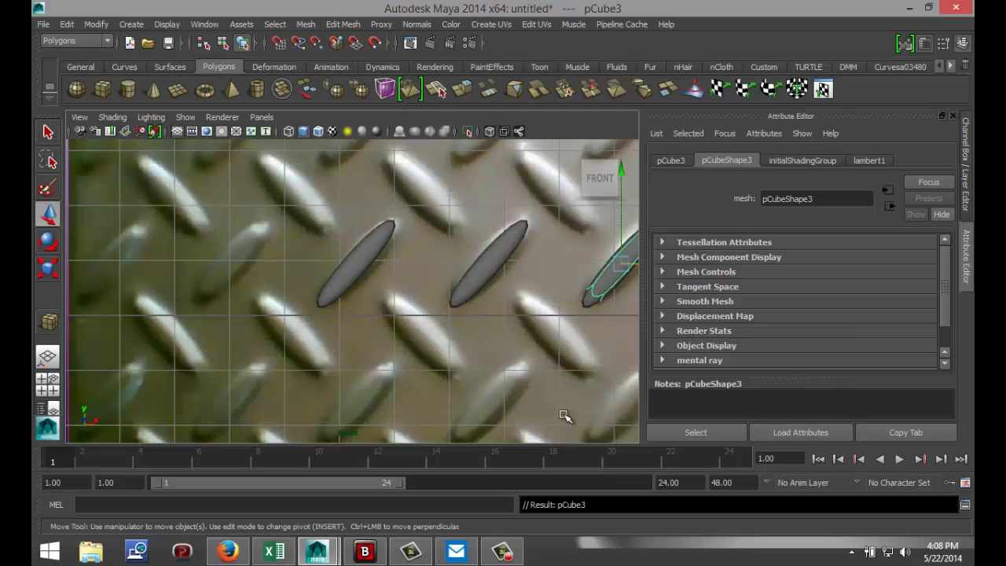
# Step: Copy the leftmost bump, tilt it the opposite diagonal and place it over an upper bump
pyautogui.click(355, 266)
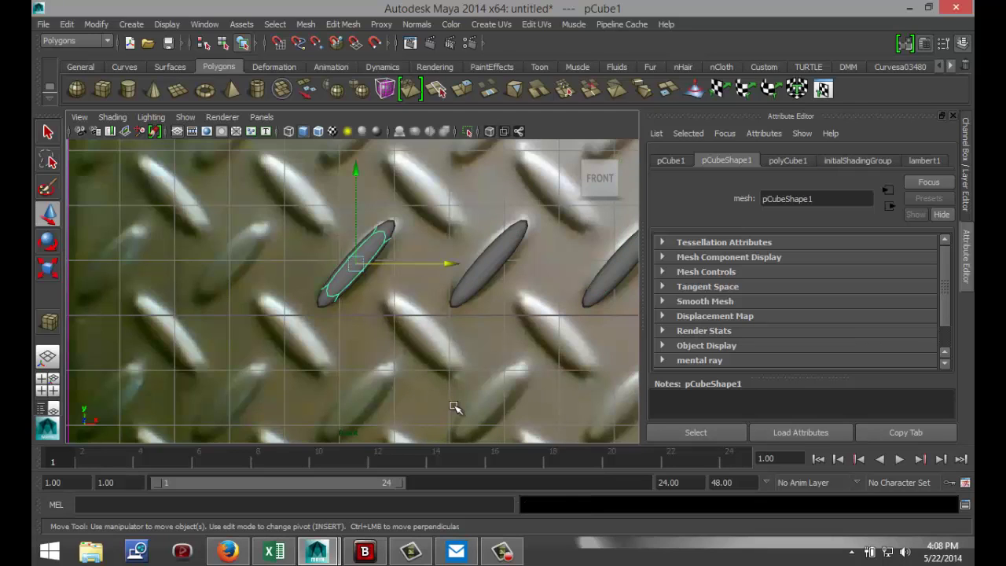
pyautogui.hotkey('ctrl', 'd')
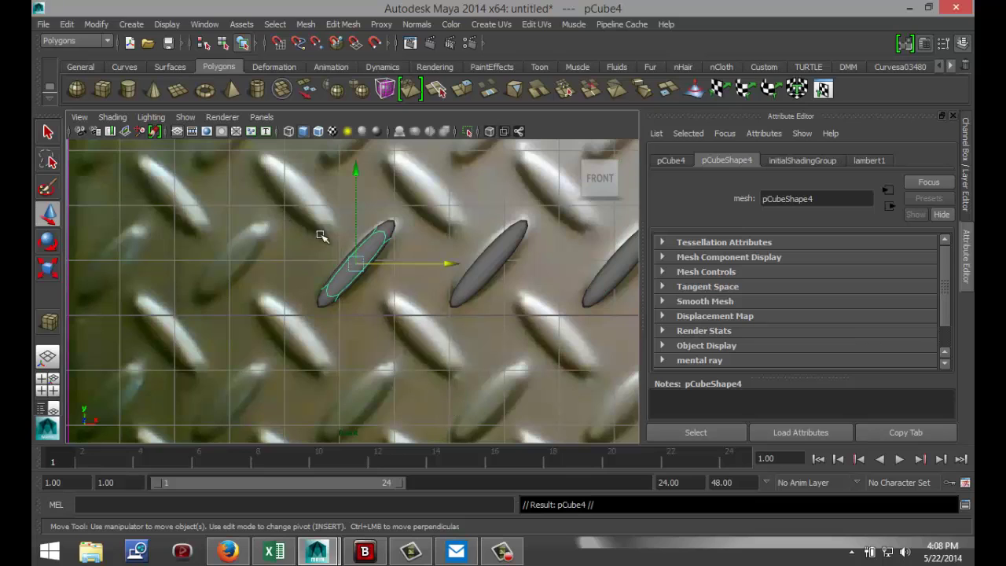
pyautogui.moveTo(355, 219); pyautogui.dragTo(357, 147)
pyautogui.press('e')
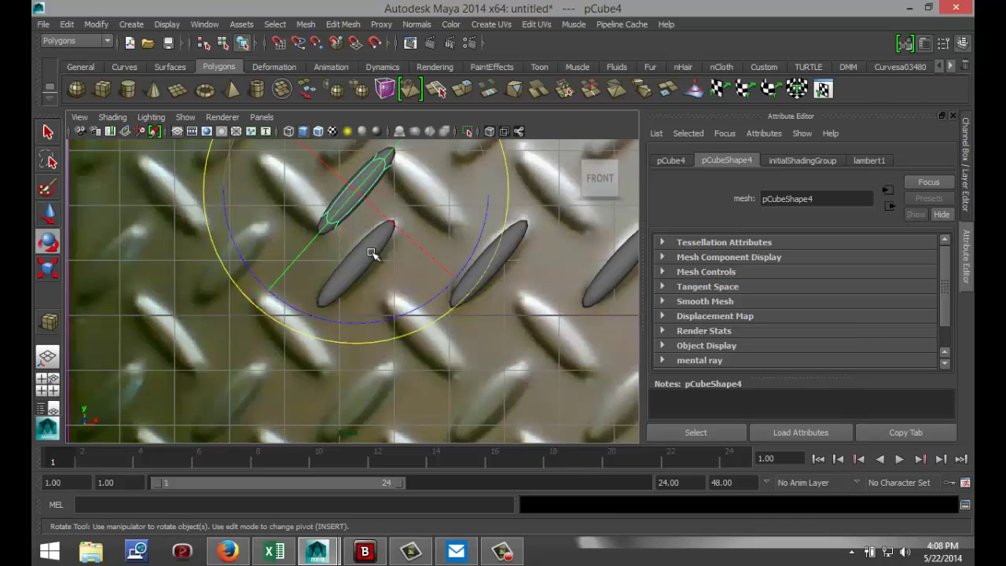
pyautogui.moveTo(231, 259)
pyautogui.mouseDown()
pyautogui.moveTo(236, 252)
pyautogui.moveTo(348, 285)
pyautogui.moveTo(387, 273)
pyautogui.mouseUp()
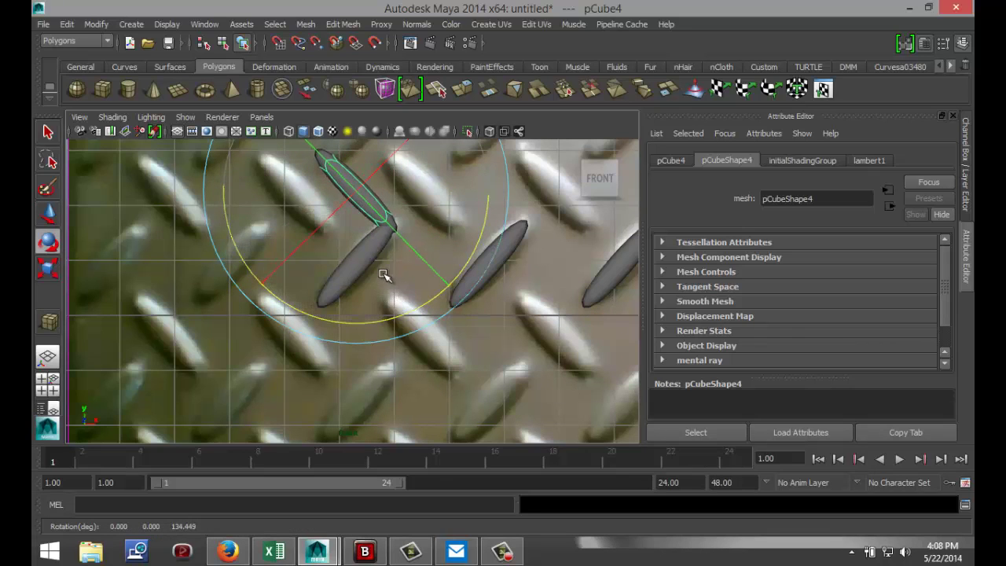
pyautogui.press('w')
pyautogui.moveTo(421, 196); pyautogui.dragTo(489, 195)
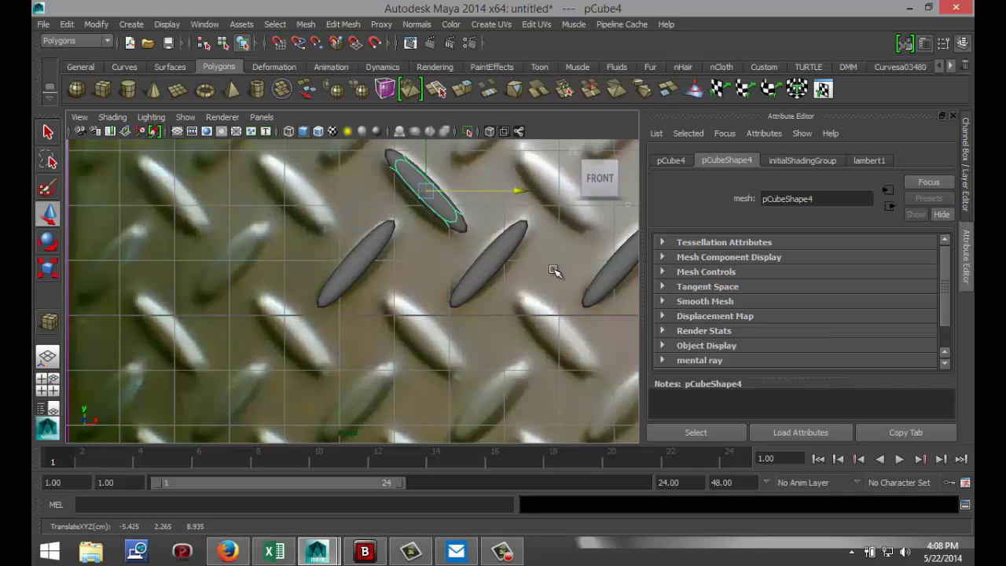
# Step: Duplicate the tilted bump twice more to the right to complete the upper row
pyautogui.hotkey('ctrl', 'd')
pyautogui.moveTo(516, 191); pyautogui.dragTo(645, 196)
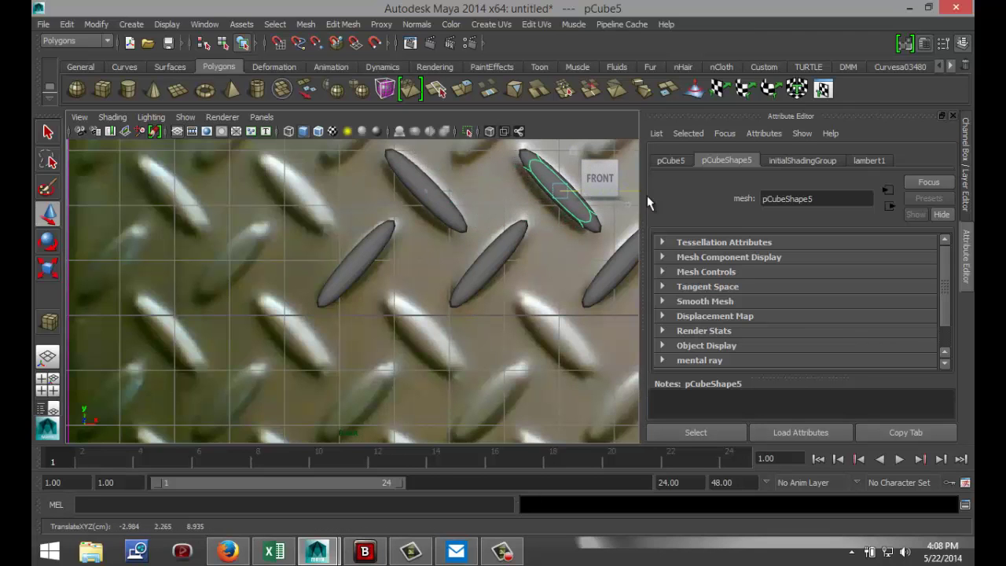
pyautogui.keyDown('alt'); pyautogui.moveTo(456, 341); pyautogui.dragTo(275, 377, button='middle'); pyautogui.keyUp('alt')
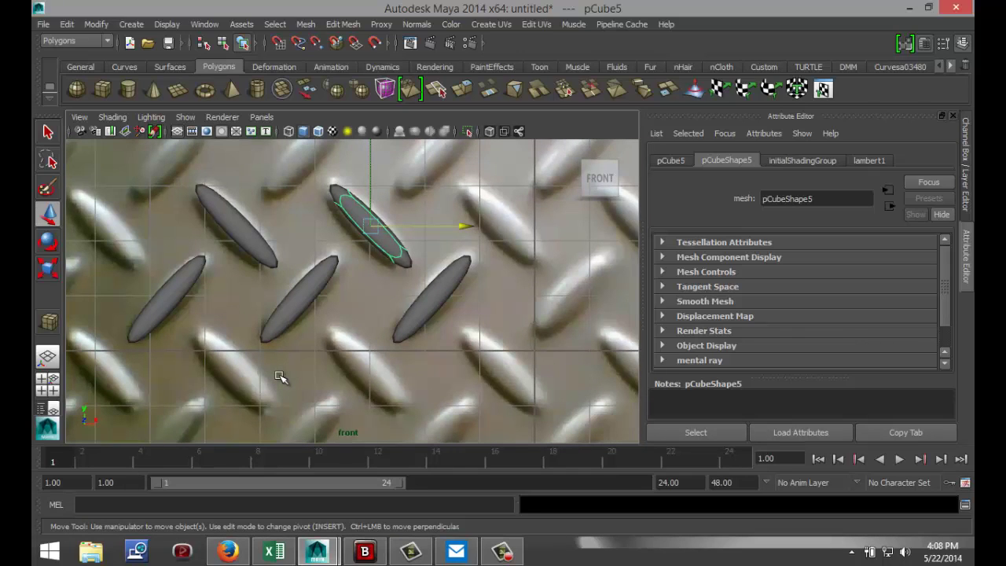
pyautogui.hotkey('ctrl', 'd')
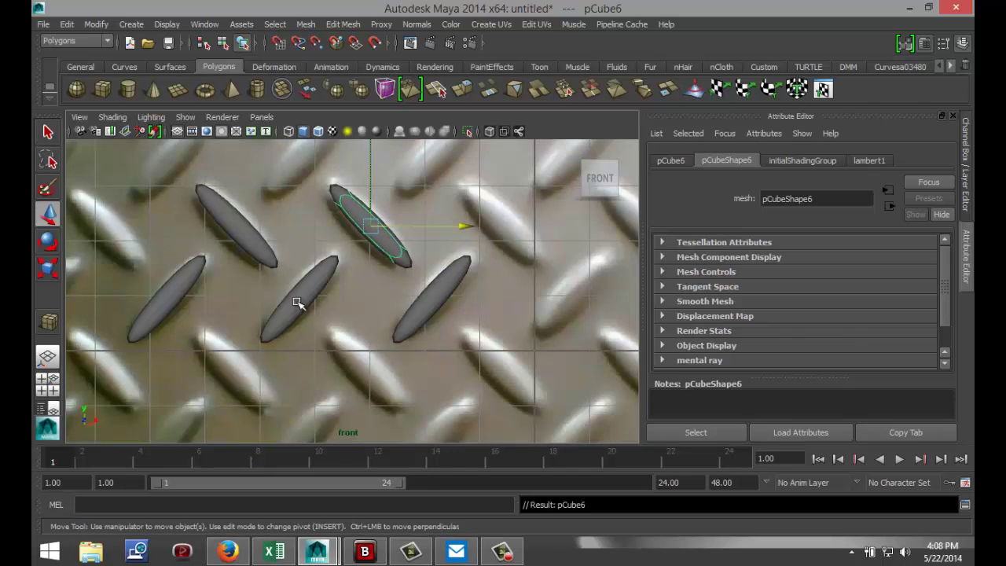
pyautogui.moveTo(465, 226); pyautogui.dragTo(594, 234)
pyautogui.scroll(-3, 340, 360)
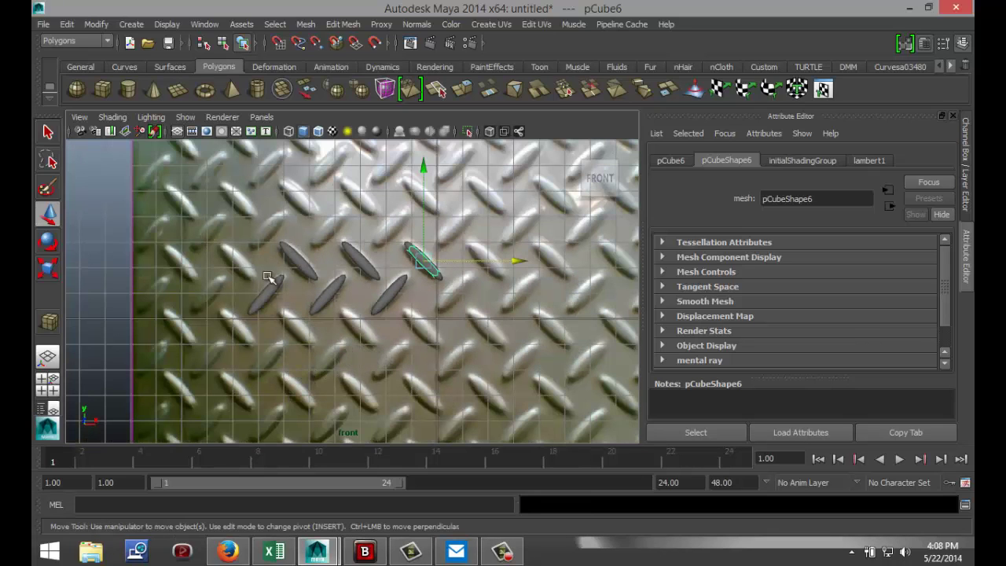
pyautogui.click(318, 380)
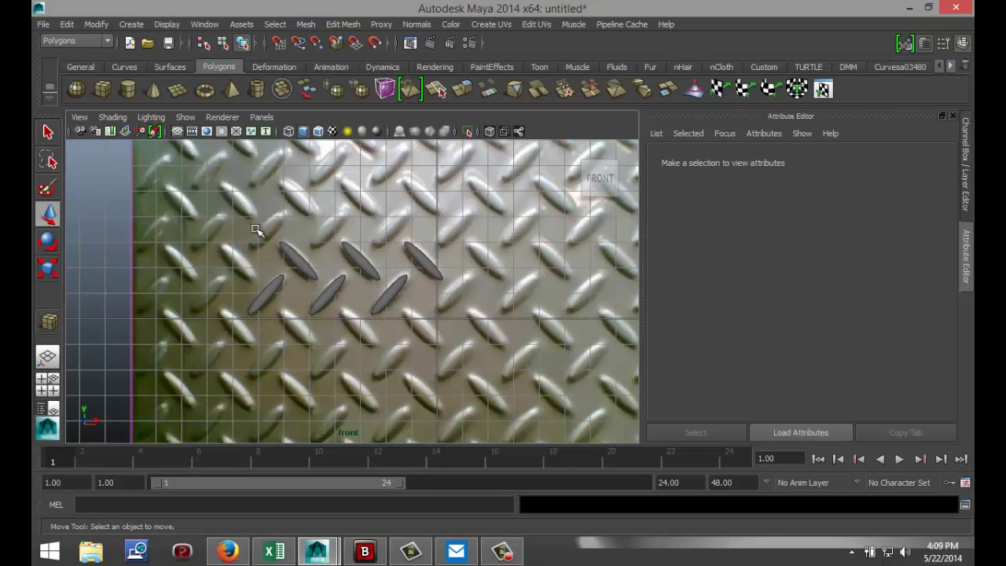
# Step: Duplicate all six bumps and raise the copies into the next row up
pyautogui.moveTo(267, 225); pyautogui.dragTo(471, 354)
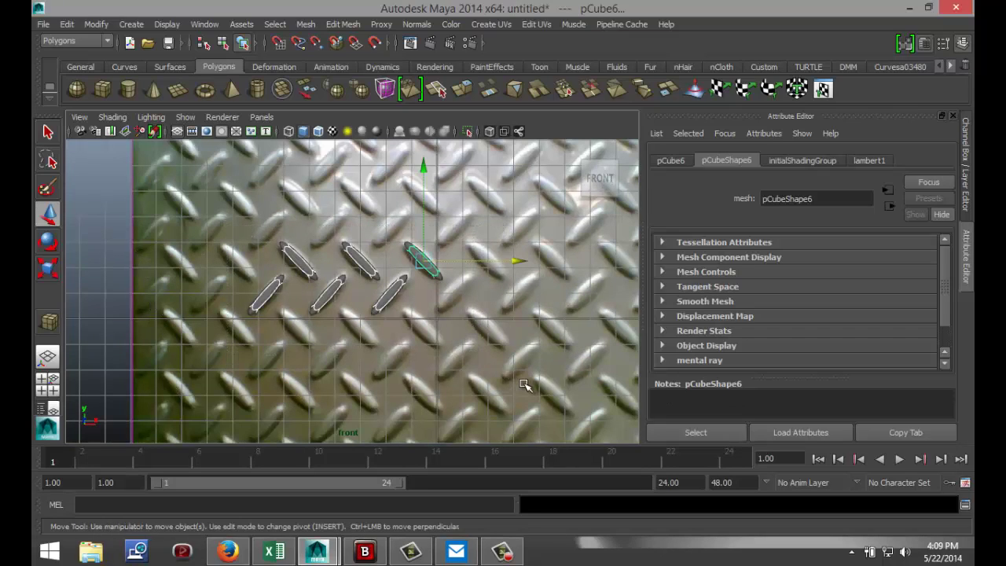
pyautogui.hotkey('ctrl', 'd')
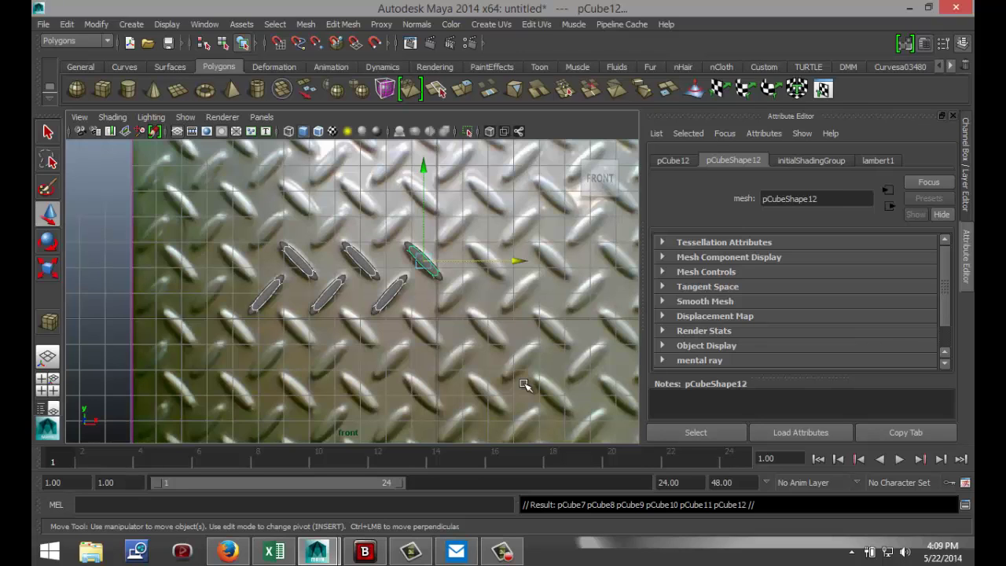
pyautogui.moveTo(422, 231); pyautogui.dragTo(415, 166)
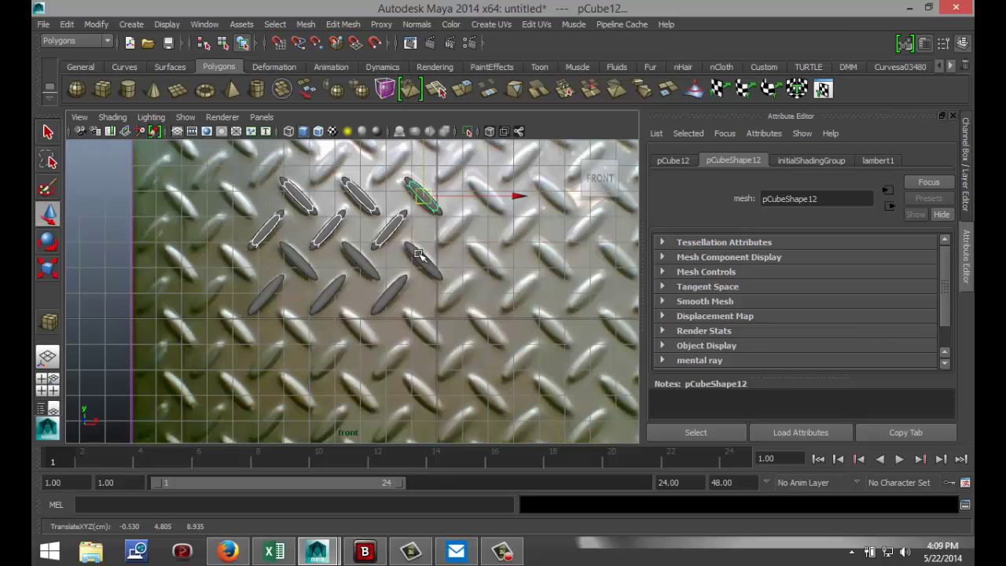
# Step: Select the diamond-plate reference image plane
pyautogui.scroll(-2, 398, 340)
pyautogui.scroll(-1, 398, 339)
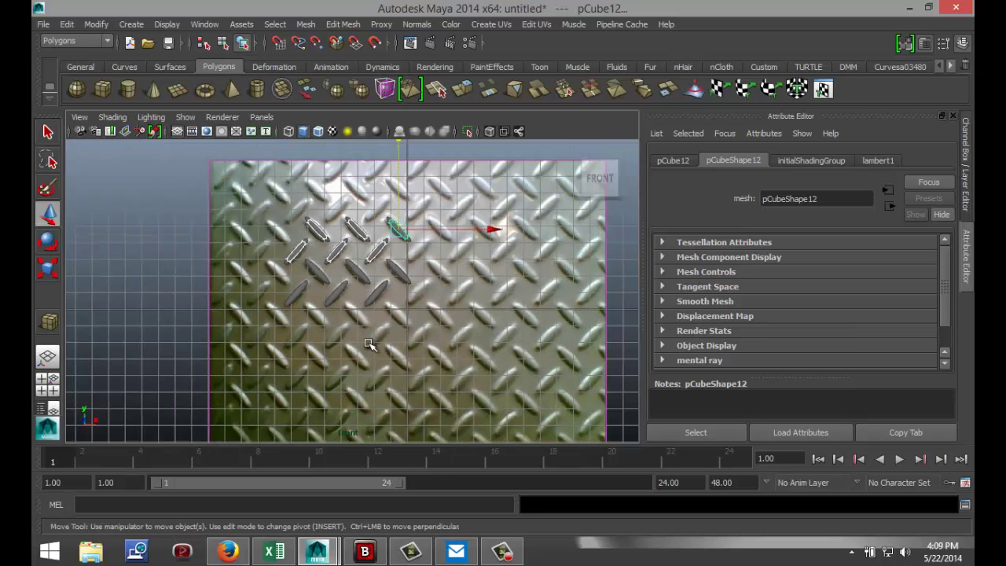
pyautogui.click(153, 303)
pyautogui.click(203, 208)
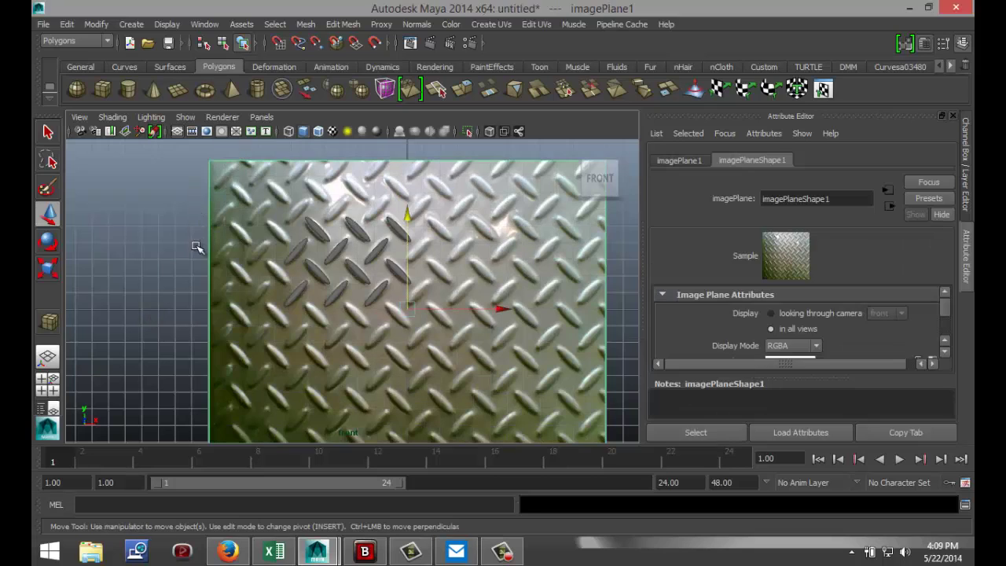
# Step: Delete the reference image and repeat the twelve-bump tile three times to the right
pyautogui.press('Delete')
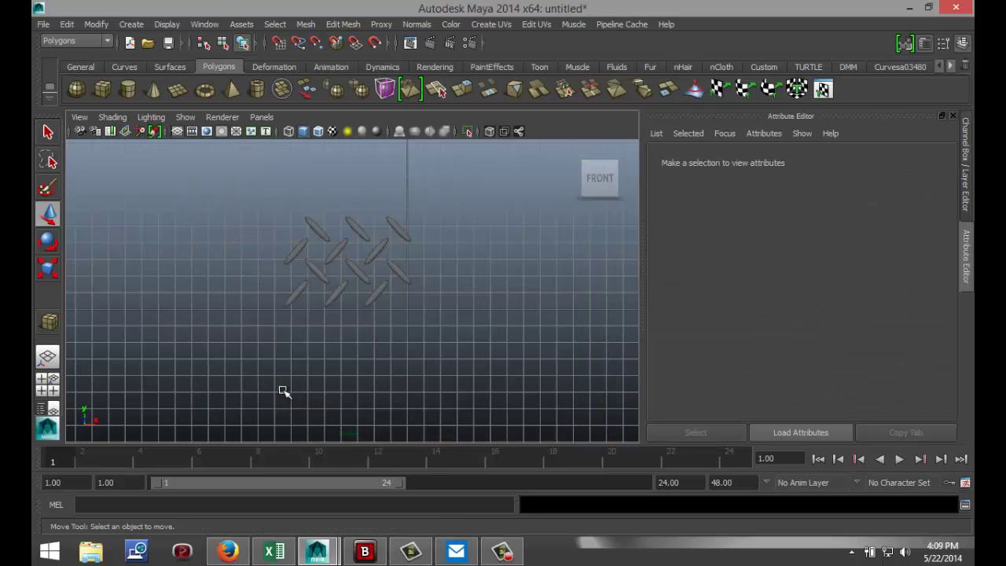
pyautogui.moveTo(251, 194); pyautogui.dragTo(452, 353)
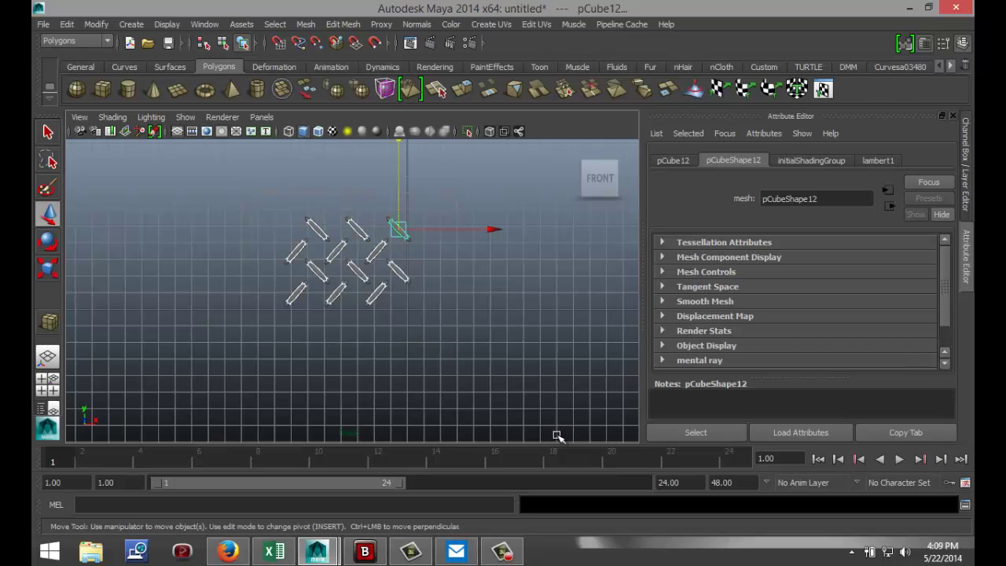
pyautogui.hotkey('ctrl', 'd')
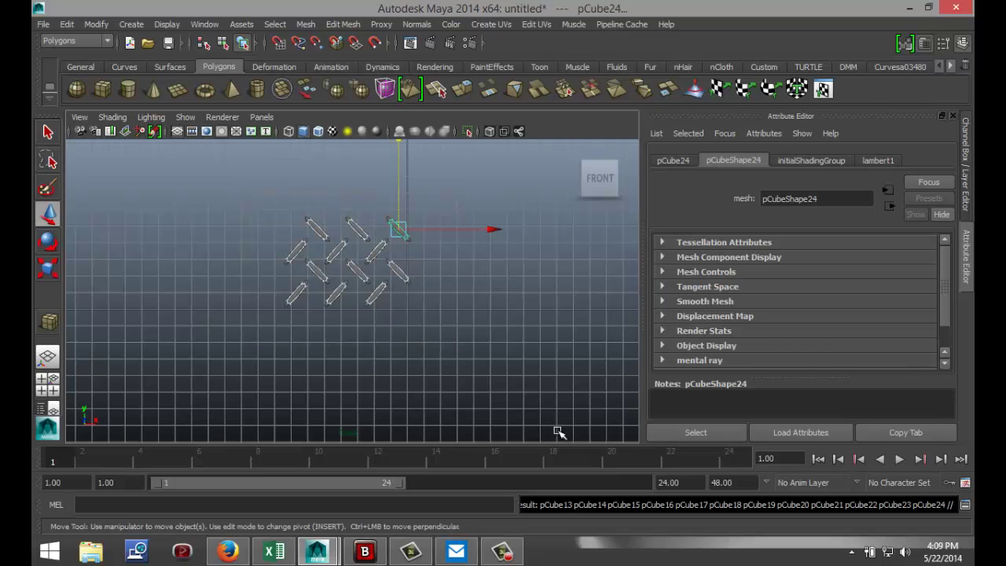
pyautogui.moveTo(492, 229); pyautogui.dragTo(610, 237)
pyautogui.scroll(-1, 520, 347)
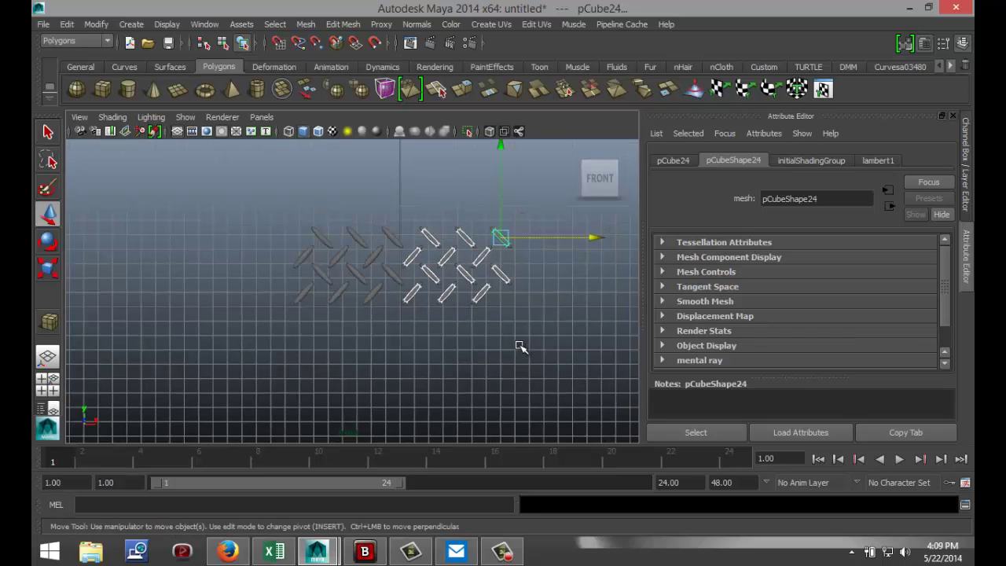
pyautogui.hotkey('shift', 'd')
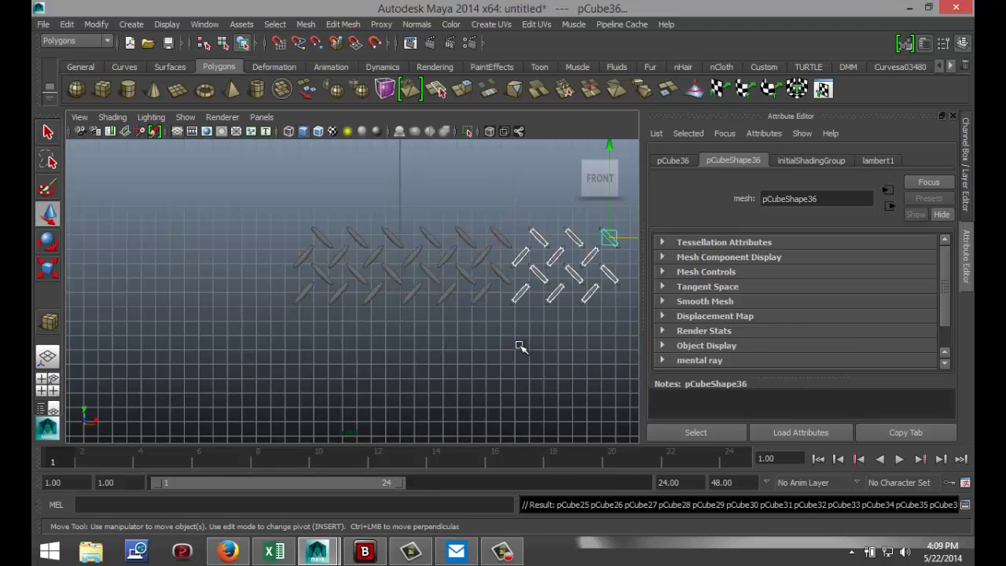
pyautogui.hotkey('shift', 'd')
# Step: Select all 48 bumps in the row and duplicate them in place
pyautogui.scroll(-1, 497, 346)
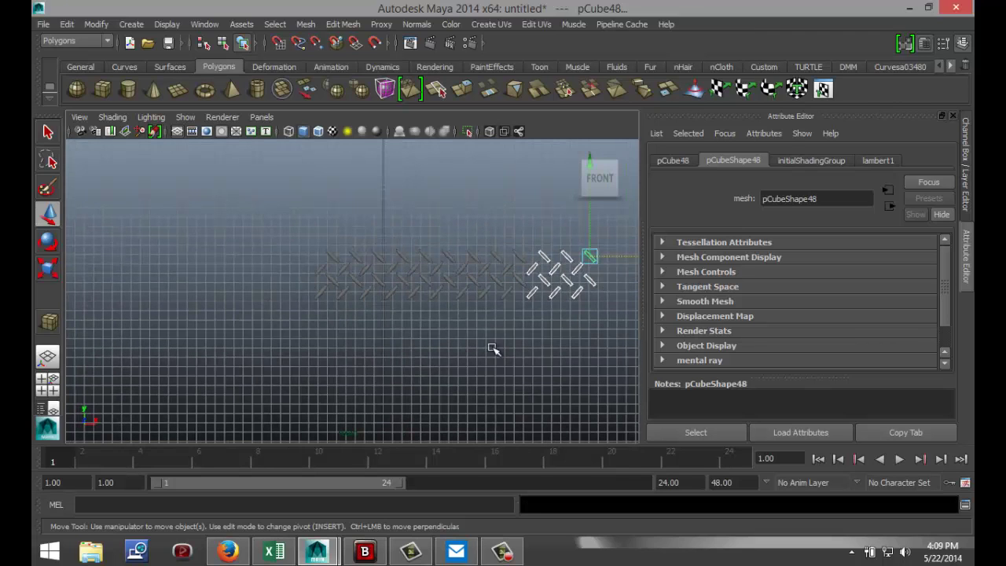
pyautogui.moveTo(295, 233); pyautogui.dragTo(622, 339)
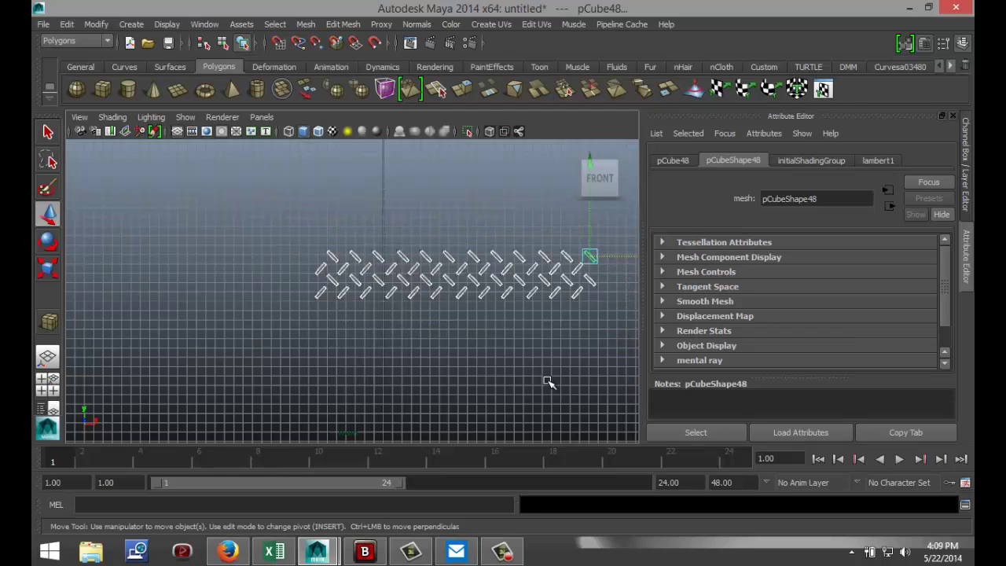
pyautogui.hotkey('ctrl', 'd')
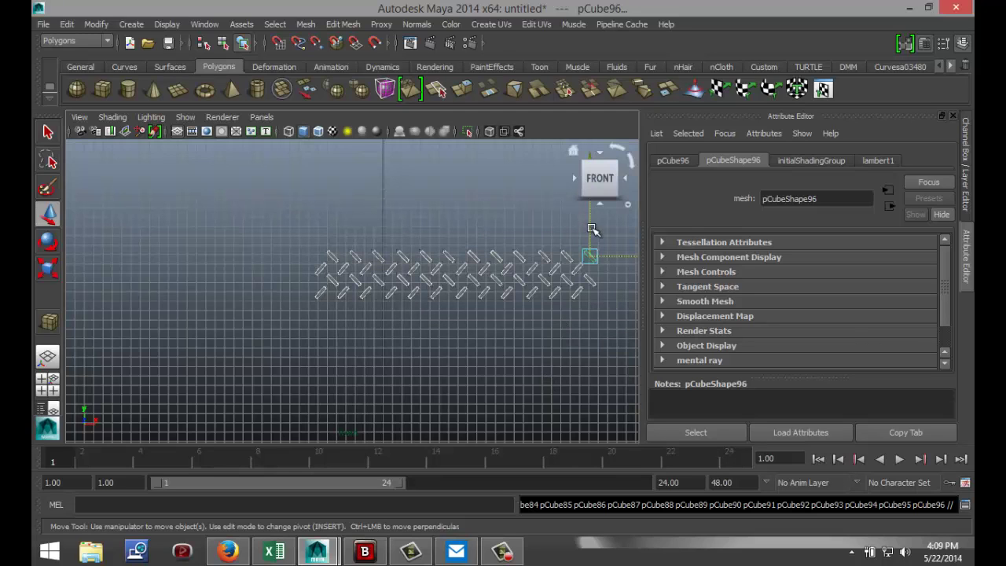
# Step: Raise the duplicated row and repeat it twice more, stacking rows up to pCube192
pyautogui.moveTo(592, 234); pyautogui.dragTo(592, 181)
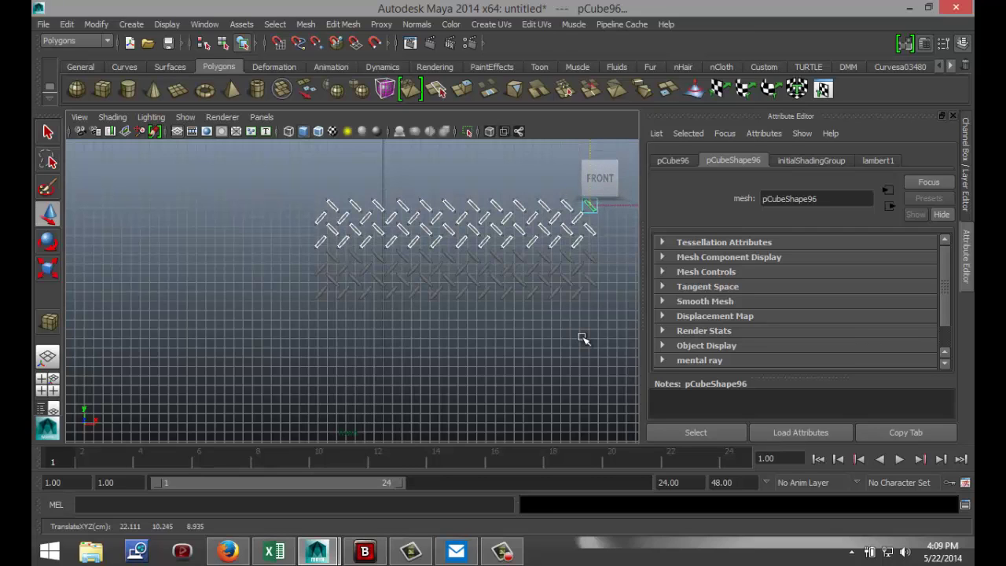
pyautogui.hotkey('shift', 'd')
pyautogui.hotkey('shift', 'd')
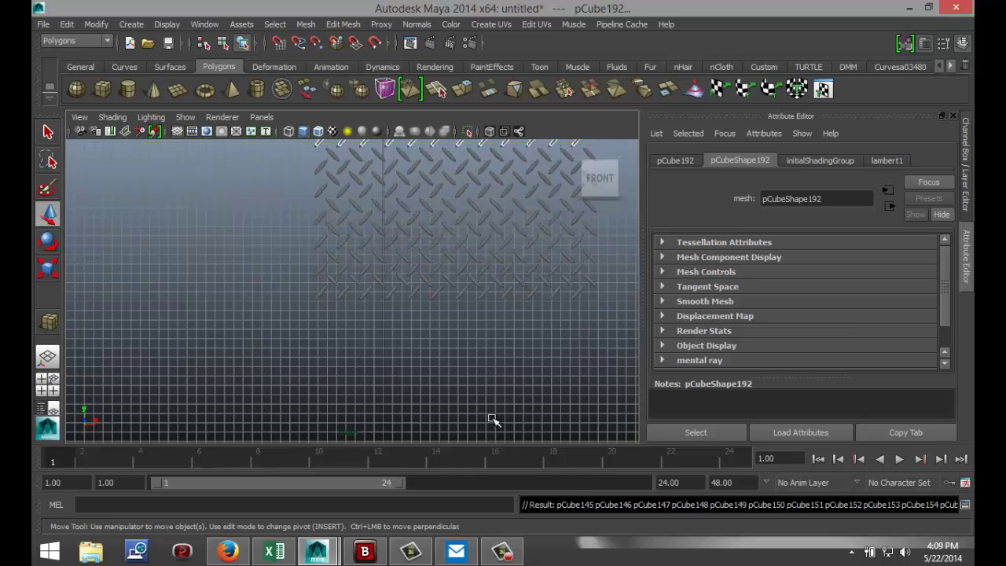
pyautogui.scroll(-2, 415, 364)
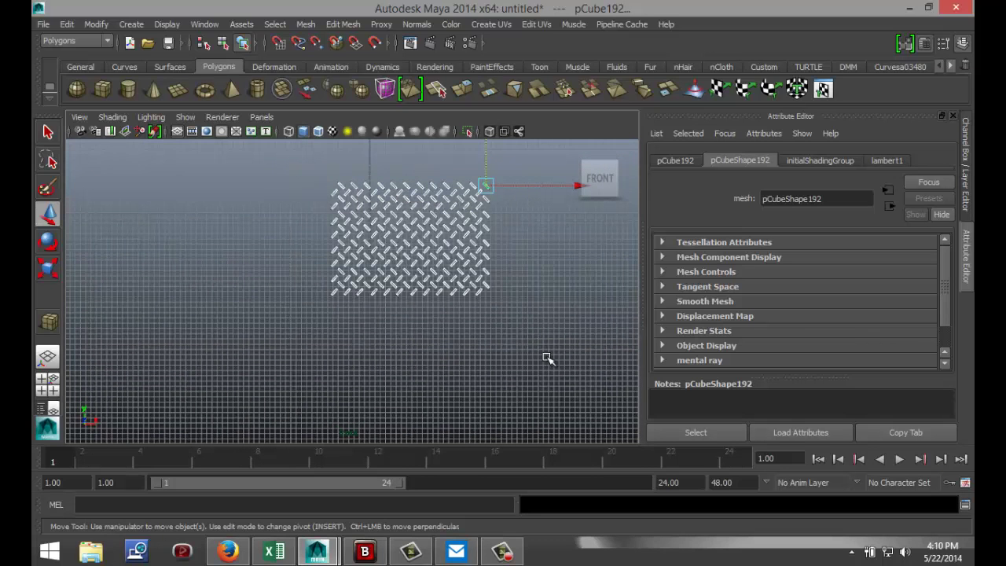
# Step: Combine all the tread cubes into one mesh, polySurface1, and view it in perspective
pyautogui.click(306, 24)
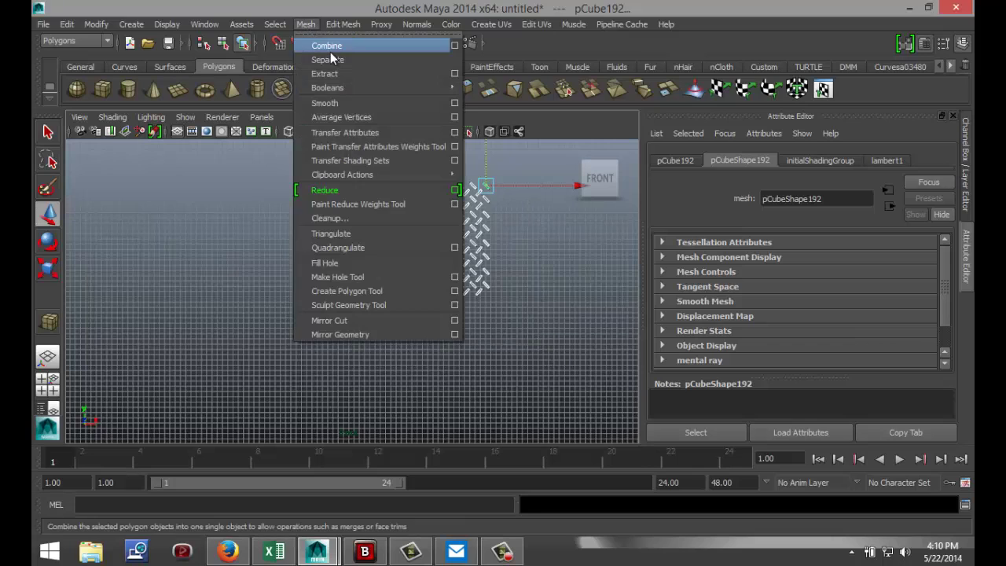
pyautogui.click(330, 49)
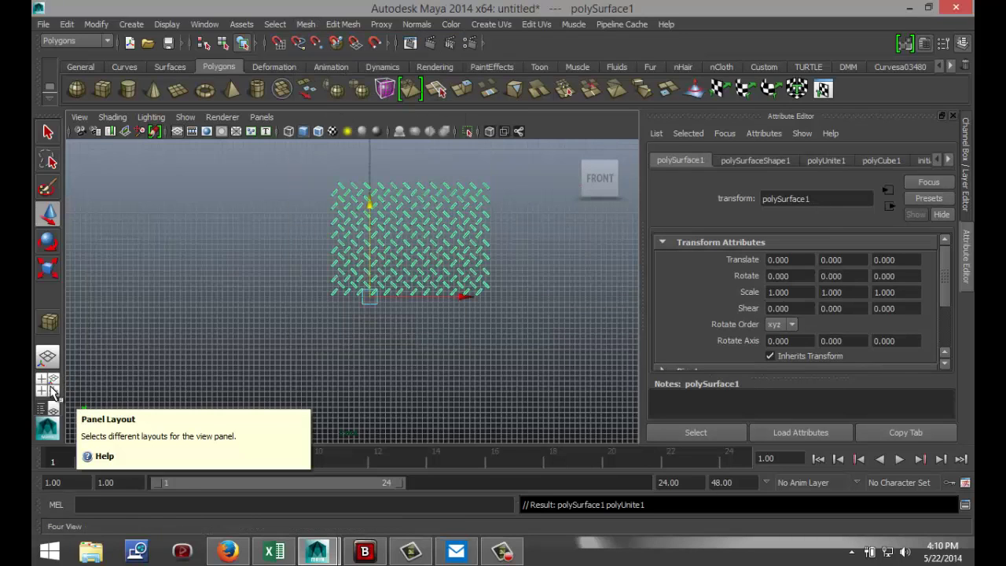
pyautogui.click(51, 389)
pyautogui.press('space')
pyautogui.keyDown('alt'); pyautogui.moveTo(348, 337); pyautogui.dragTo(352, 340); pyautogui.keyUp('alt')
pyautogui.scroll(-3, 352, 338)
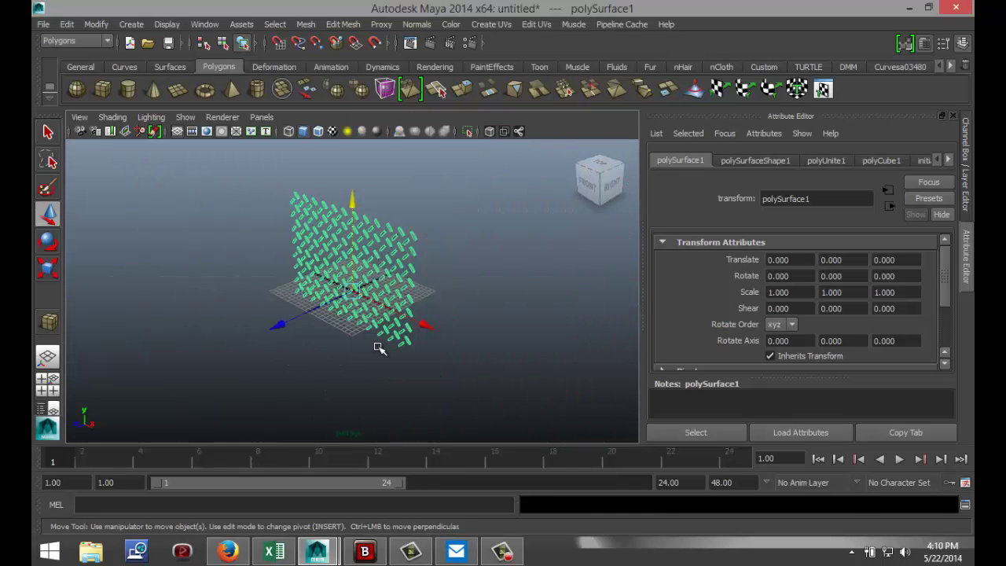
# Step: Set the tread mesh's Rotate X to -90 so it lies flat
pyautogui.press('e')
pyautogui.moveTo(249, 288); pyautogui.dragTo(422, 121)
pyautogui.click(786, 276)
pyautogui.doubleClick(786, 276)
pyautogui.write('-90')
pyautogui.press('Return')
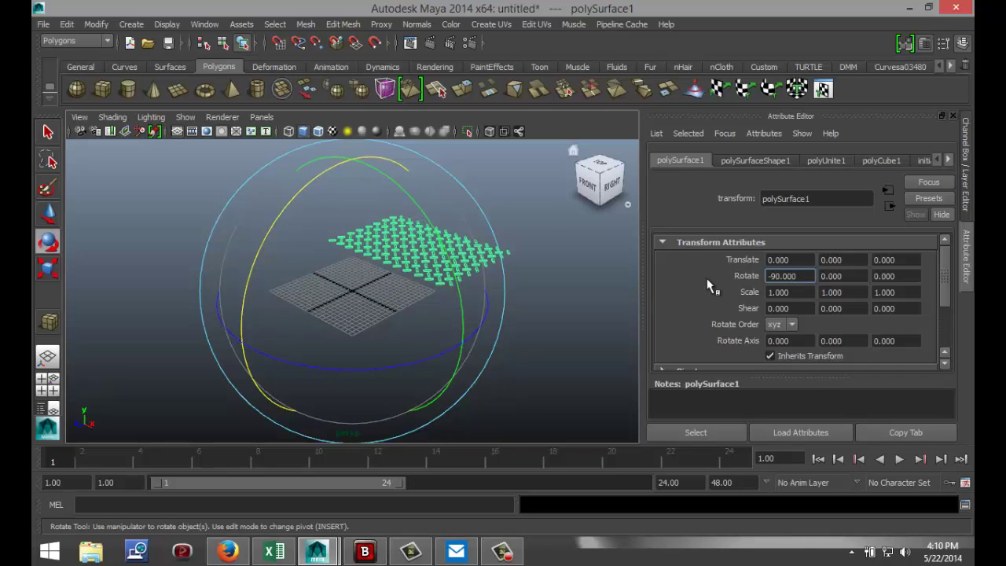
# Step: Draw a flat slab cube, pCube193, beneath the tread and raise it to Y 8.286
pyautogui.click(104, 90)
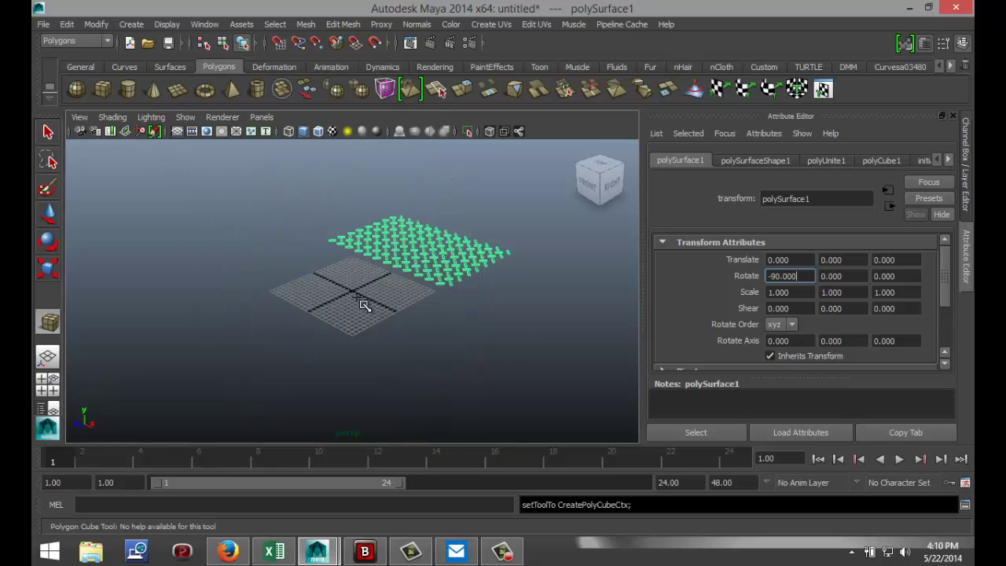
pyautogui.moveTo(315, 283)
pyautogui.mouseDown()
pyautogui.moveTo(373, 328)
pyautogui.moveTo(517, 296)
pyautogui.moveTo(508, 283)
pyautogui.moveTo(493, 308)
pyautogui.mouseUp()
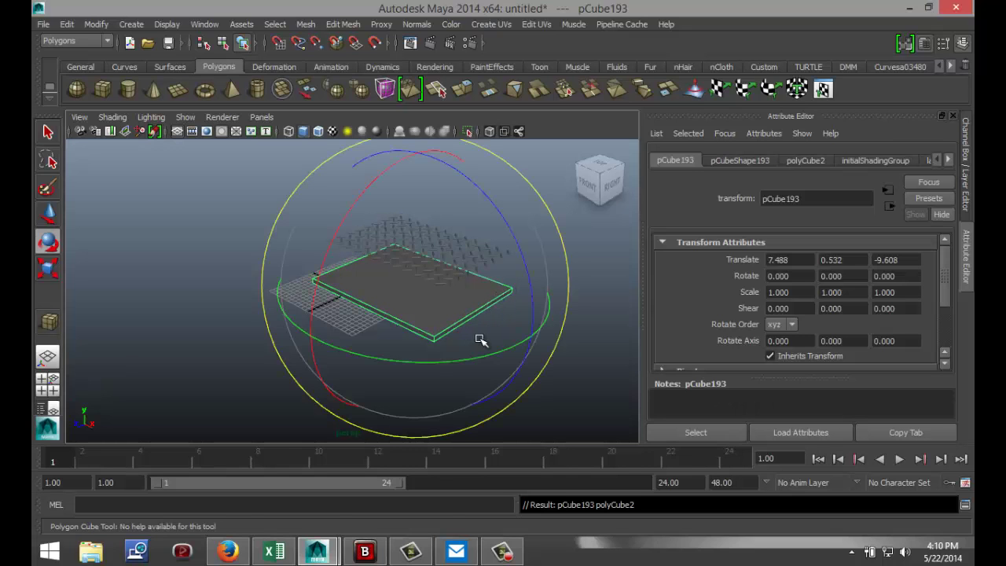
pyautogui.press('w')
pyautogui.moveTo(416, 223); pyautogui.dragTo(417, 165)
pyautogui.click(48, 384)
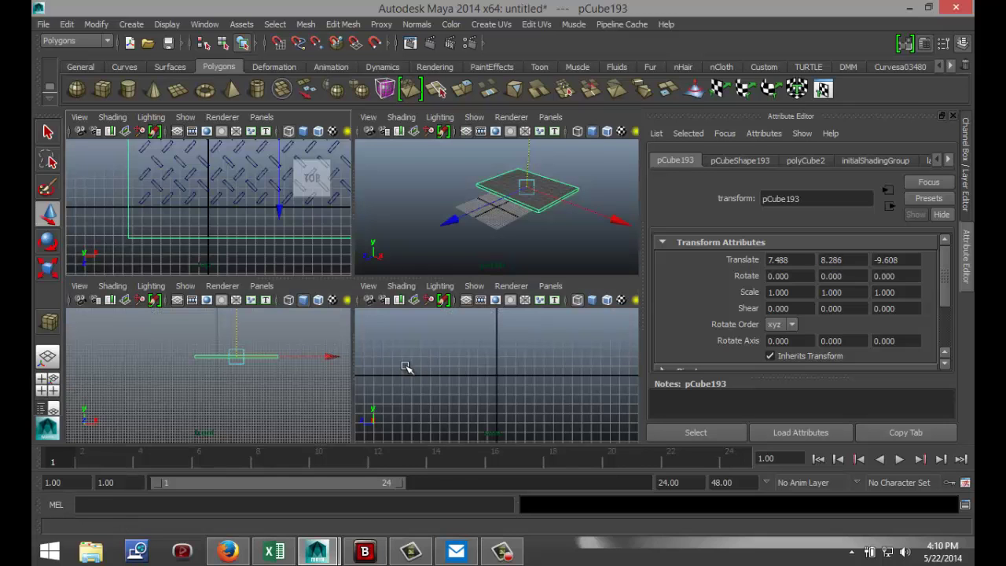
# Step: In the Top view, center the cube under the tread in X and Z and shrink it slightly along Z
pyautogui.press('space')
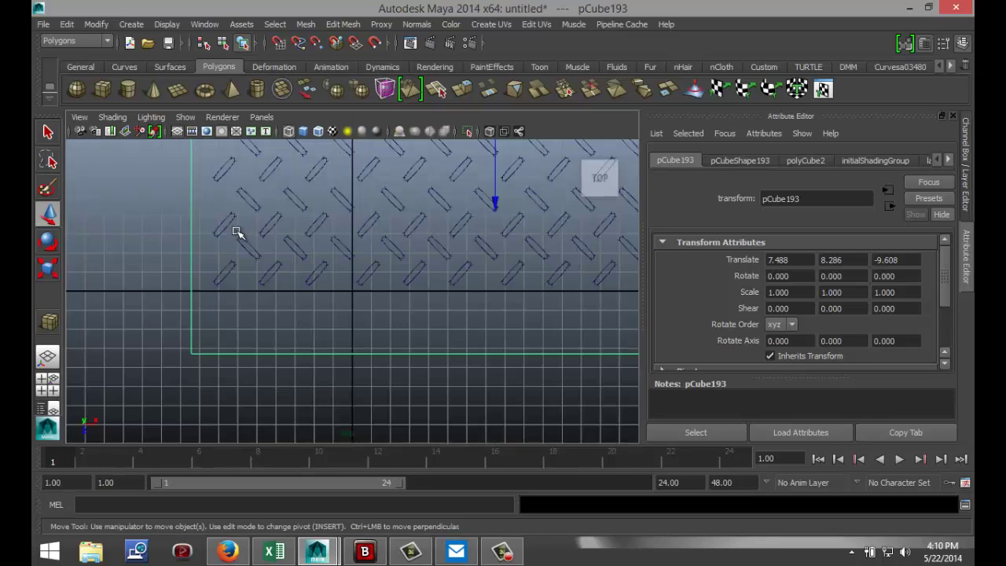
pyautogui.scroll(-4, 295, 258)
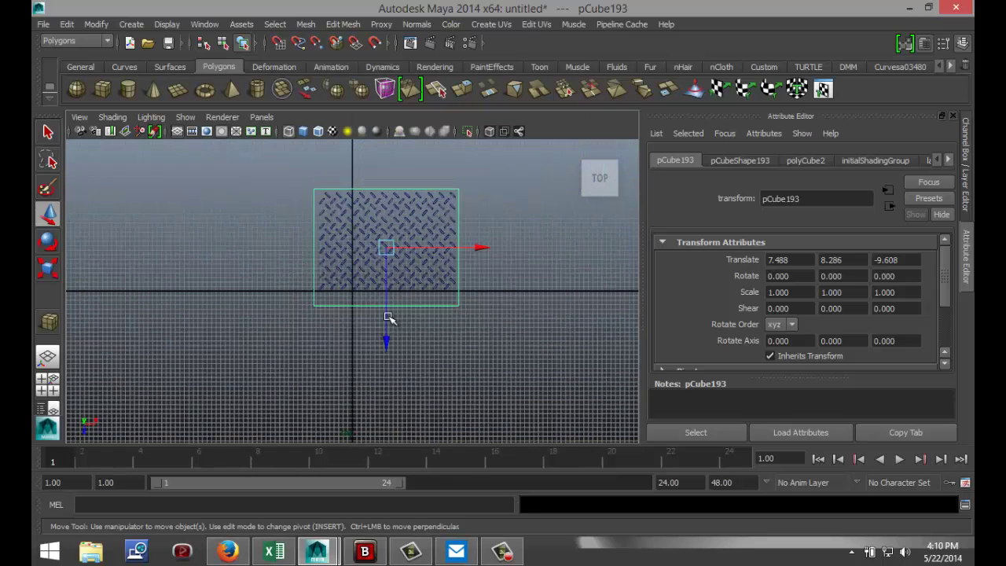
pyautogui.moveTo(386, 337); pyautogui.dragTo(389, 334)
pyautogui.moveTo(479, 243); pyautogui.dragTo(481, 245)
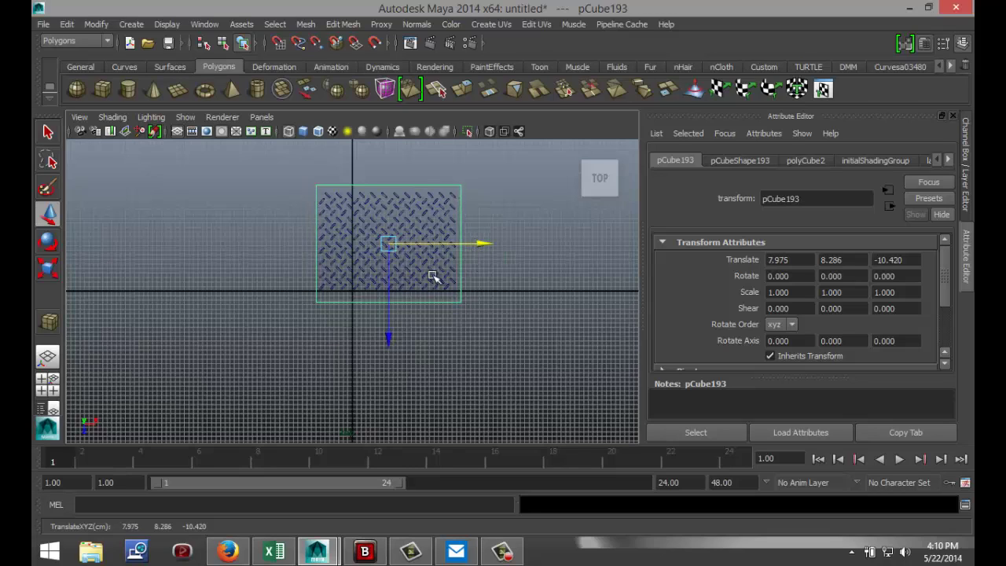
pyautogui.press('r')
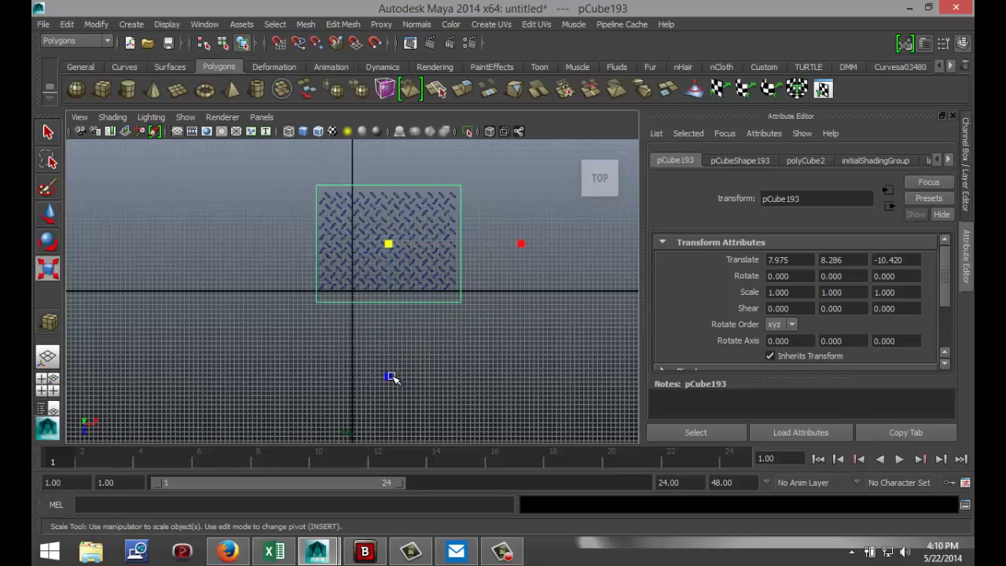
pyautogui.moveTo(389, 376); pyautogui.dragTo(389, 334)
pyautogui.press('w')
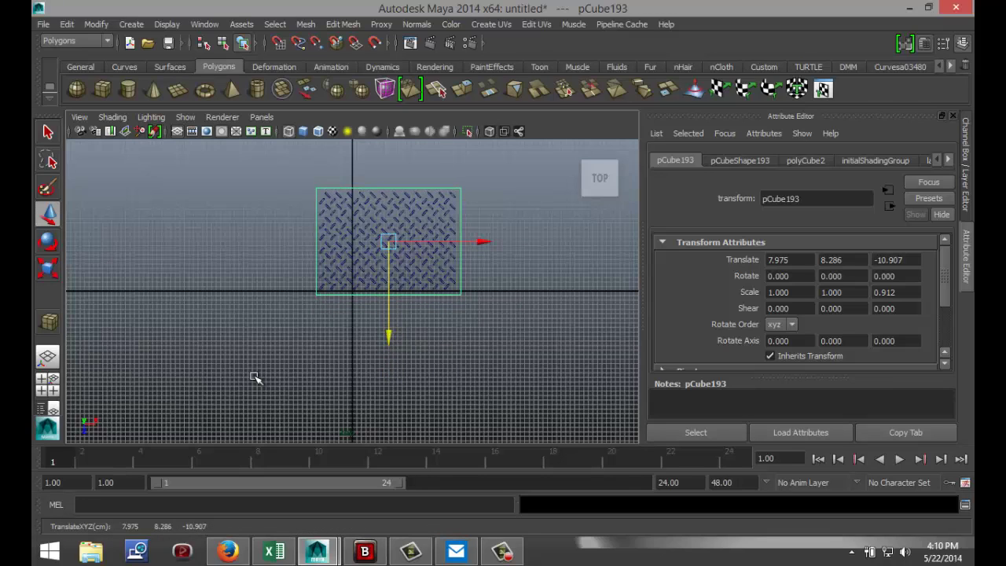
# Step: In the Front view, flatten the cube to Scale Y 0.348 and raise it to Translate Y 8.718
pyautogui.click(47, 384)
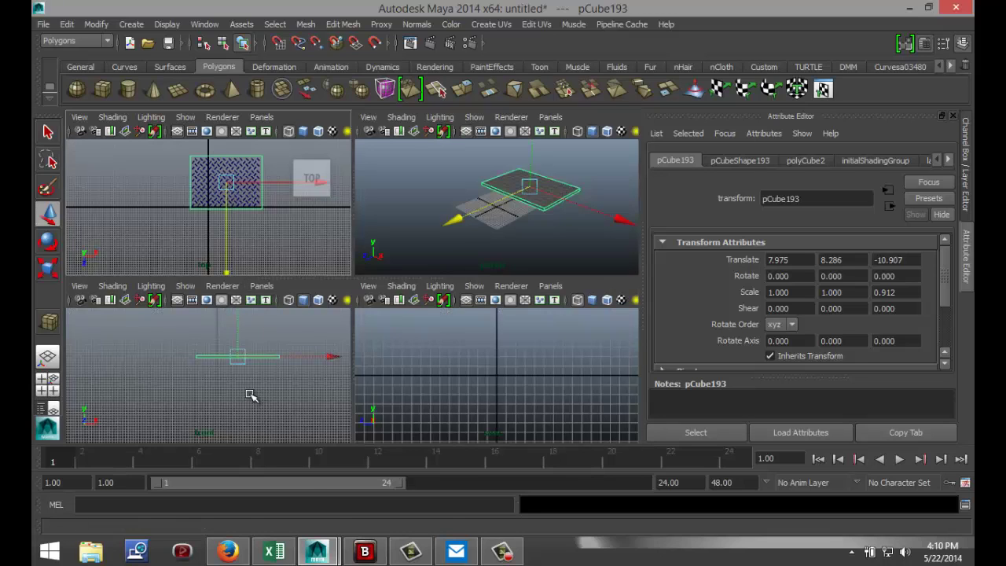
pyautogui.scroll(2, 247, 388)
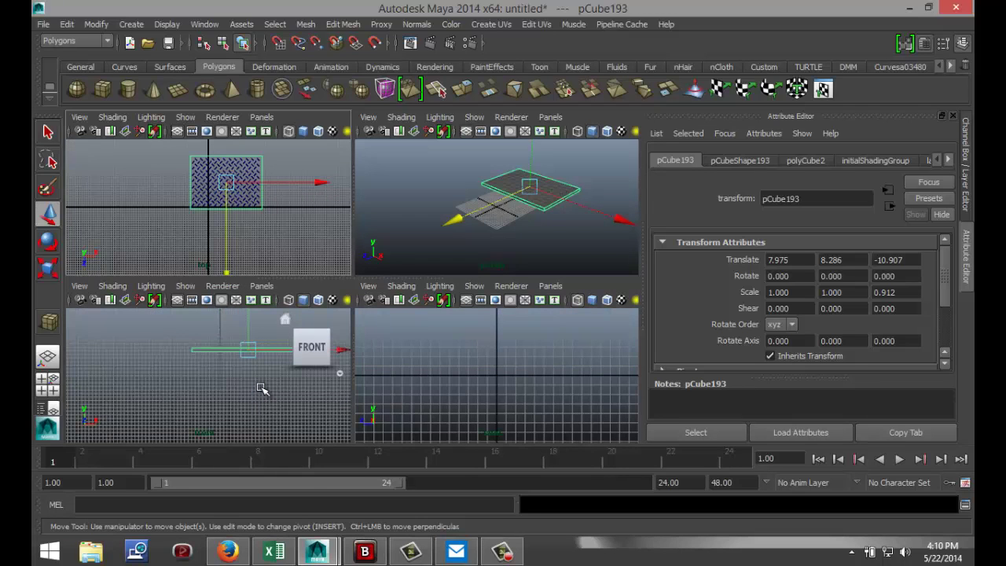
pyautogui.press('space')
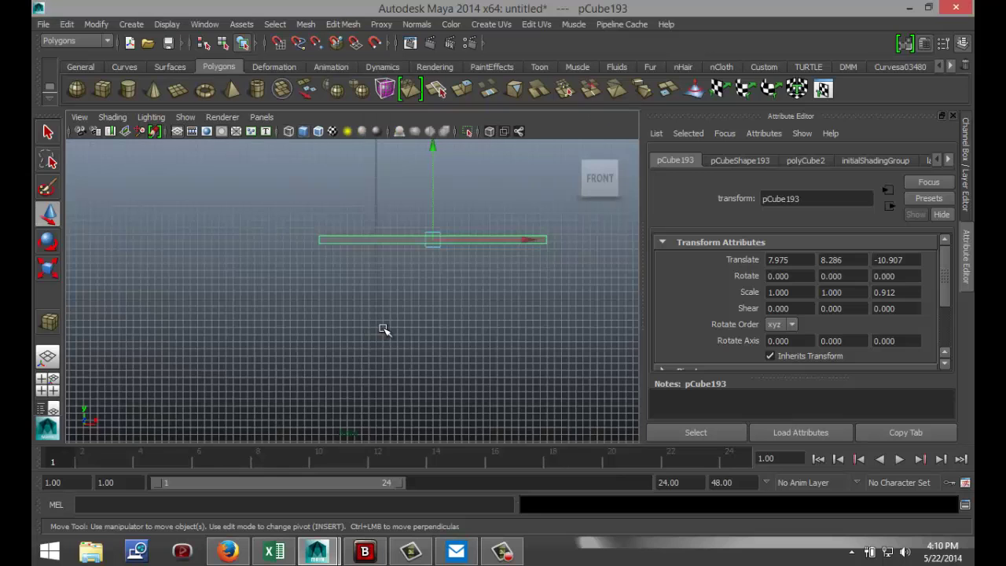
pyautogui.scroll(3, 383, 330)
pyautogui.moveTo(353, 202); pyautogui.dragTo(353, 226)
pyautogui.scroll(3, 382, 337)
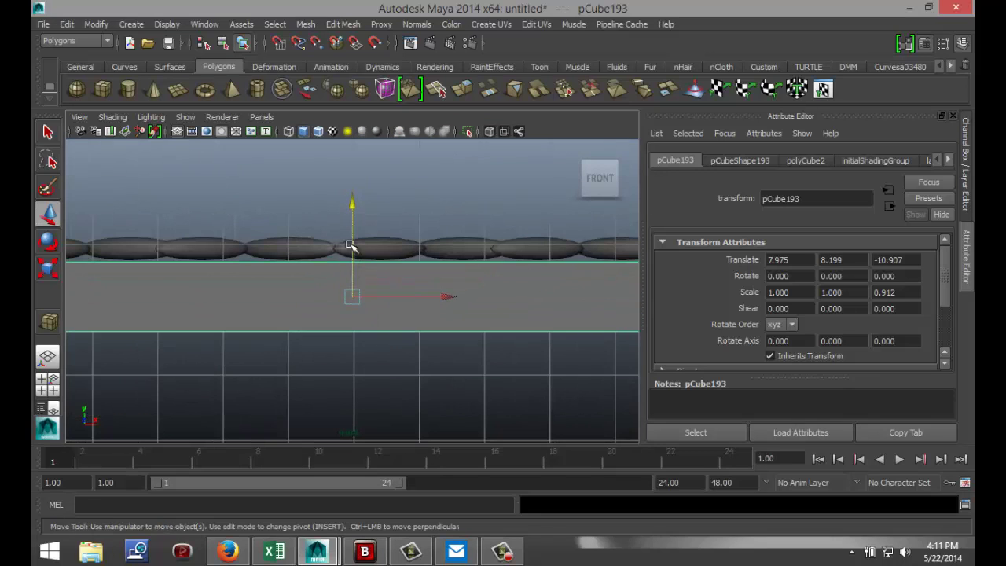
pyautogui.moveTo(353, 207); pyautogui.dragTo(353, 202)
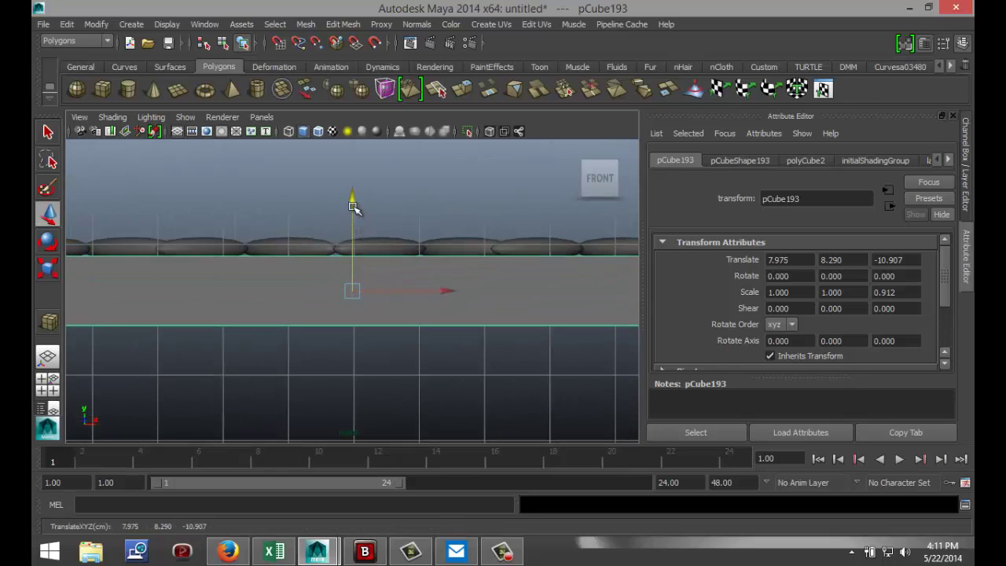
pyautogui.press('r')
pyautogui.moveTo(356, 159); pyautogui.dragTo(374, 246)
pyautogui.press('w')
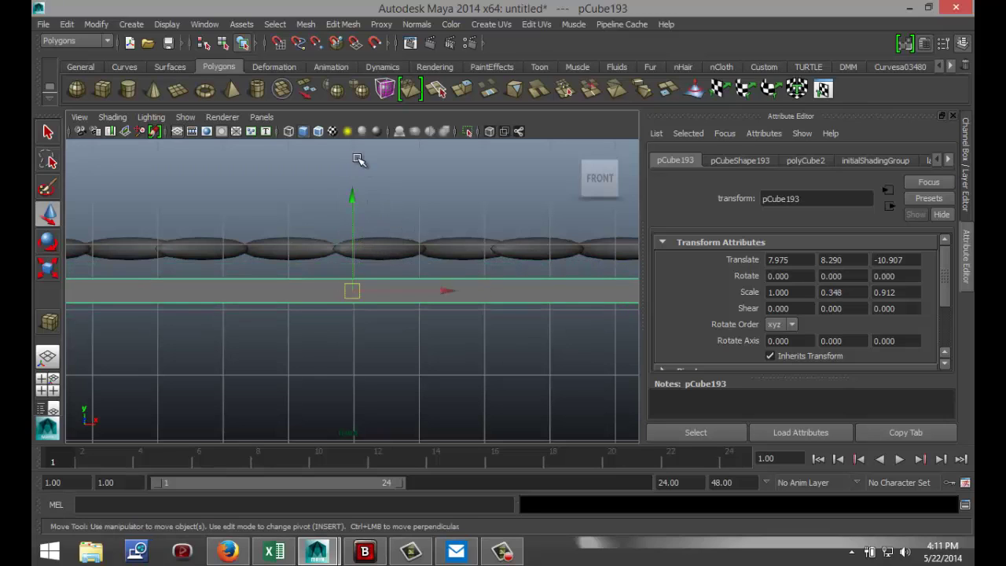
pyautogui.moveTo(353, 198); pyautogui.dragTo(354, 175)
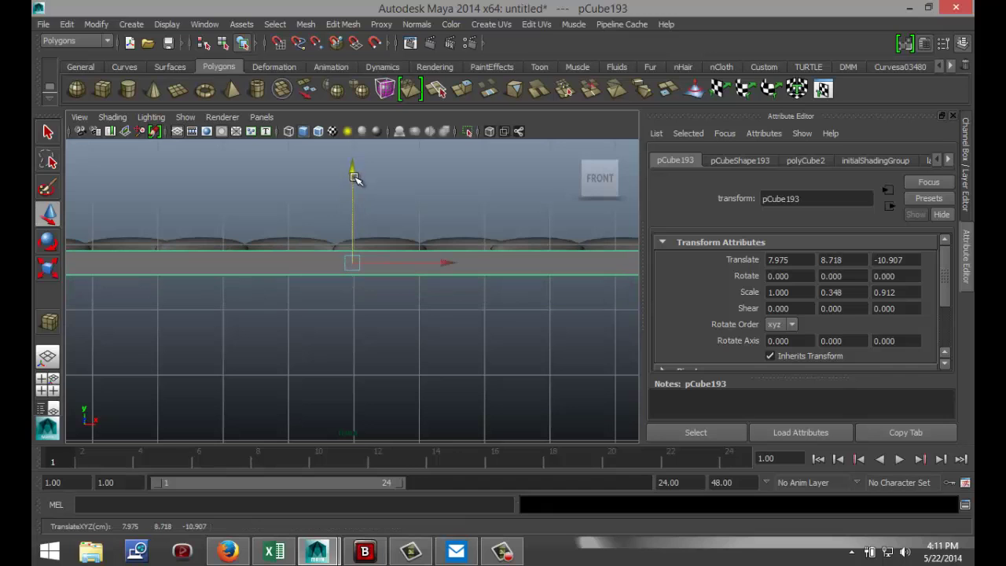
# Step: Orbit the perspective view to inspect the slab from above
pyautogui.click(47, 383)
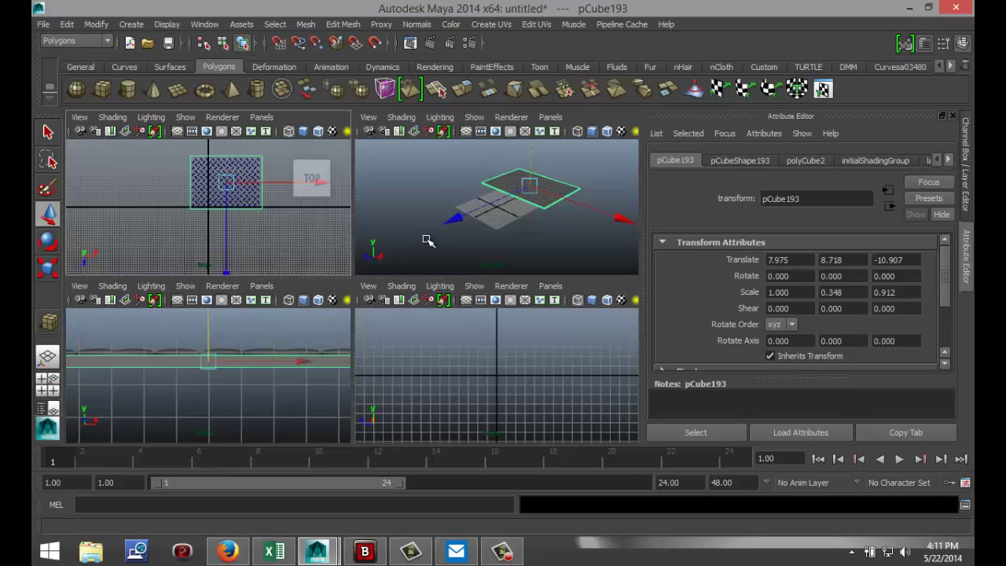
pyautogui.press('space')
pyautogui.keyDown('alt'); pyautogui.moveTo(381, 326); pyautogui.dragTo(465, 337); pyautogui.keyUp('alt')
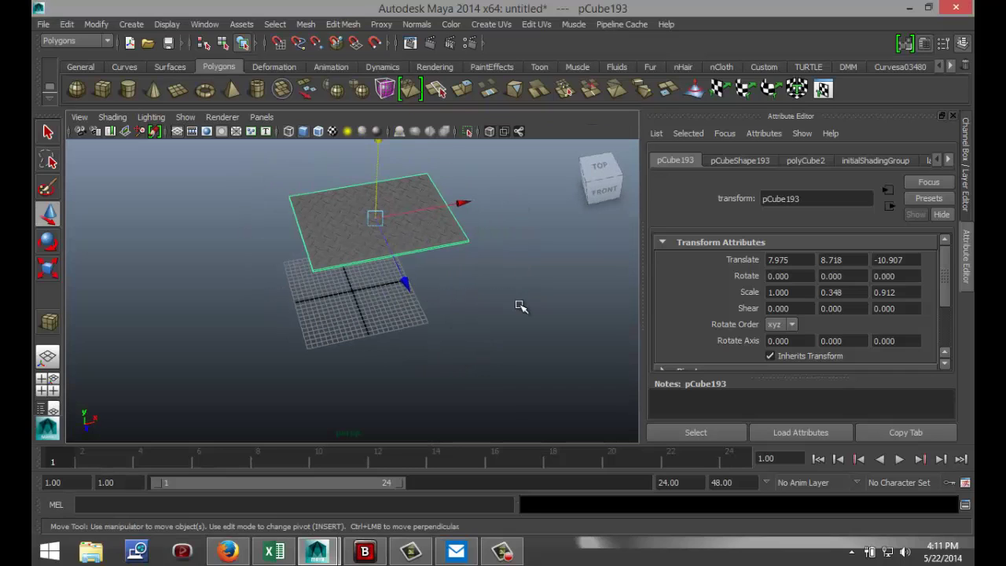
# Step: Assign a new mia_material_x to the slab and apply its Chrome preset
pyautogui.moveTo(352, 237); pyautogui.dragTo(371, 507, button='right')
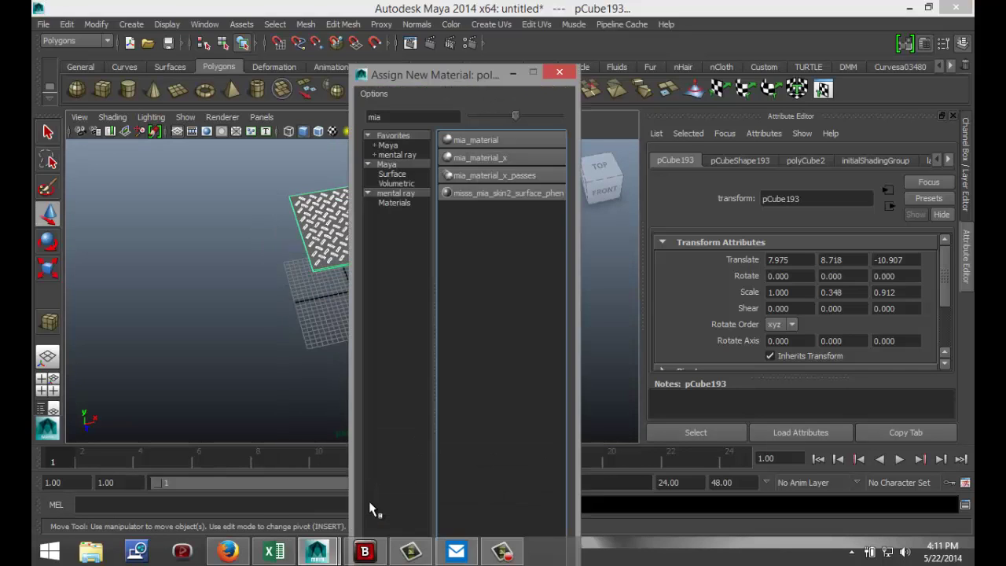
pyautogui.click(516, 158)
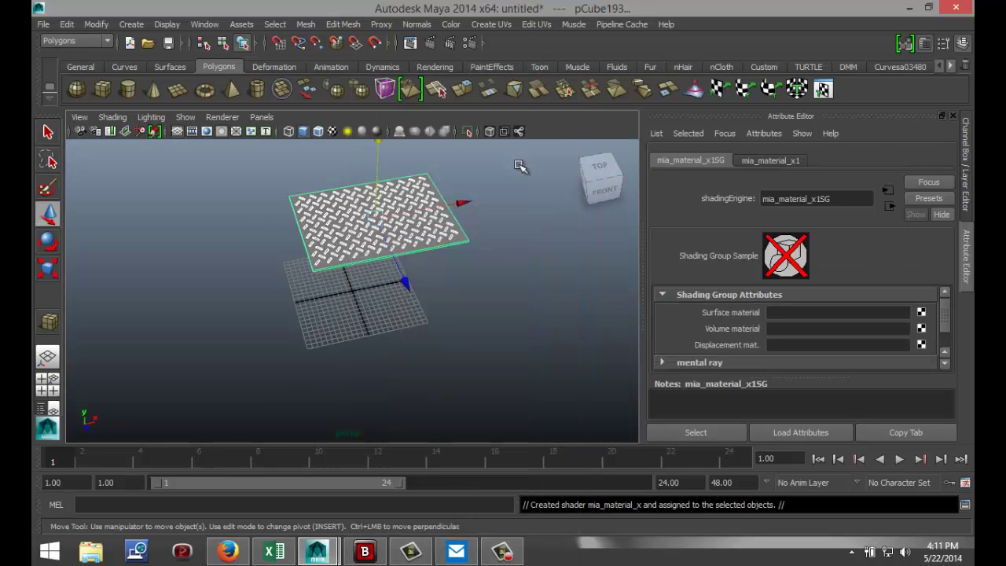
pyautogui.click(771, 161)
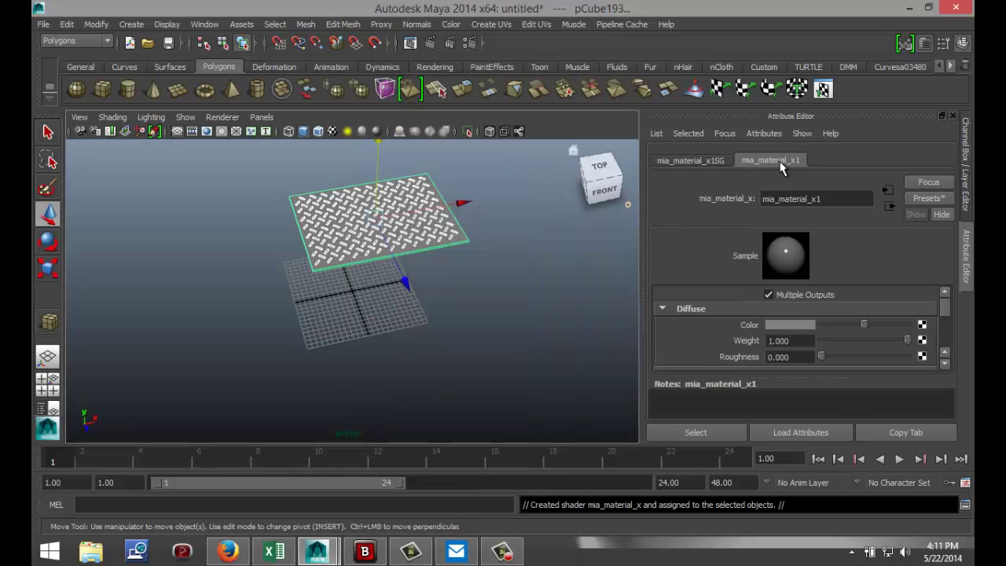
pyautogui.click(928, 198)
pyautogui.moveTo(872, 235)
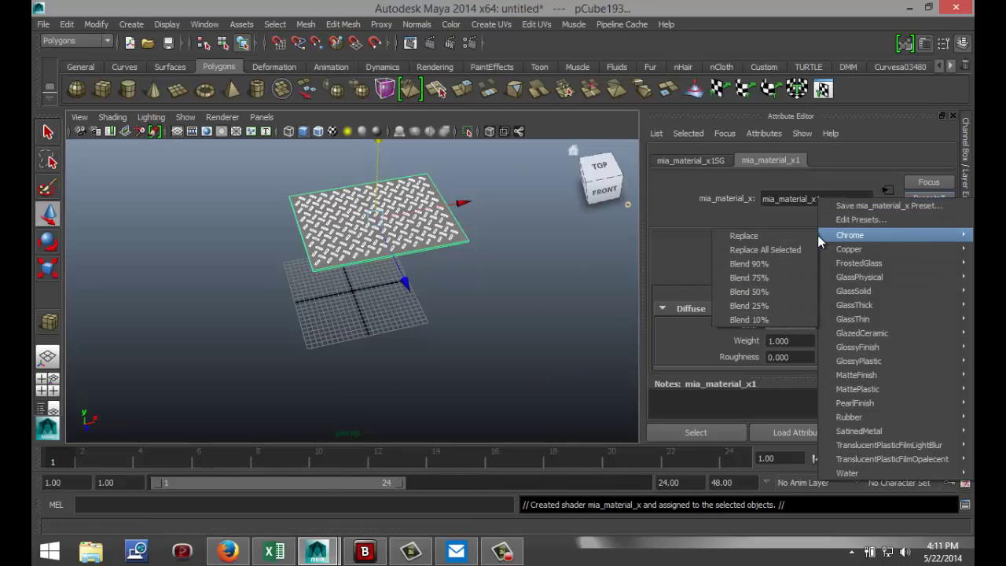
pyautogui.click(787, 235)
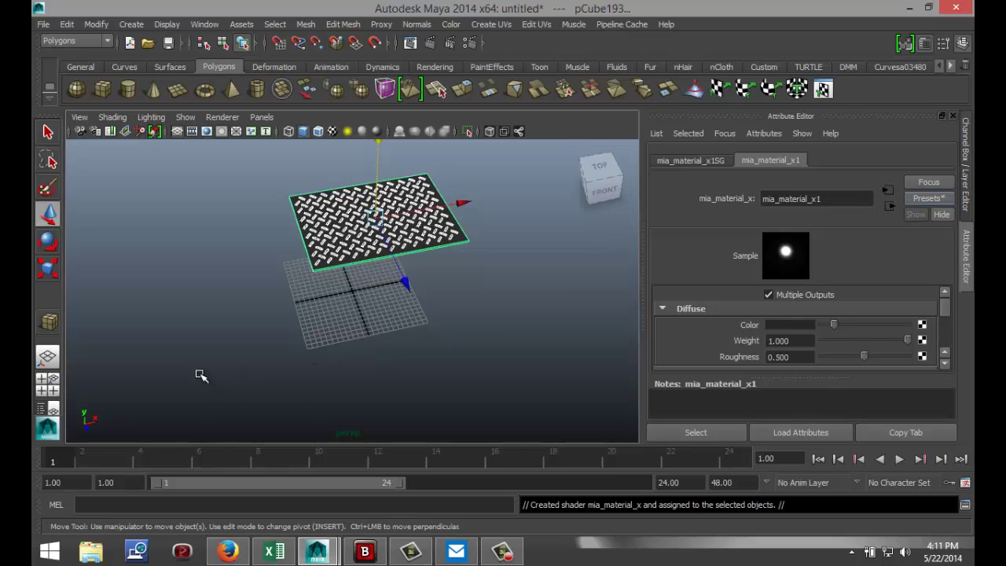
# Step: Pan, zoom and tumble the view to frame the tread plate up close
pyautogui.keyDown('alt'); pyautogui.moveTo(186, 375); pyautogui.dragTo(185, 447, button='middle'); pyautogui.keyUp('alt')
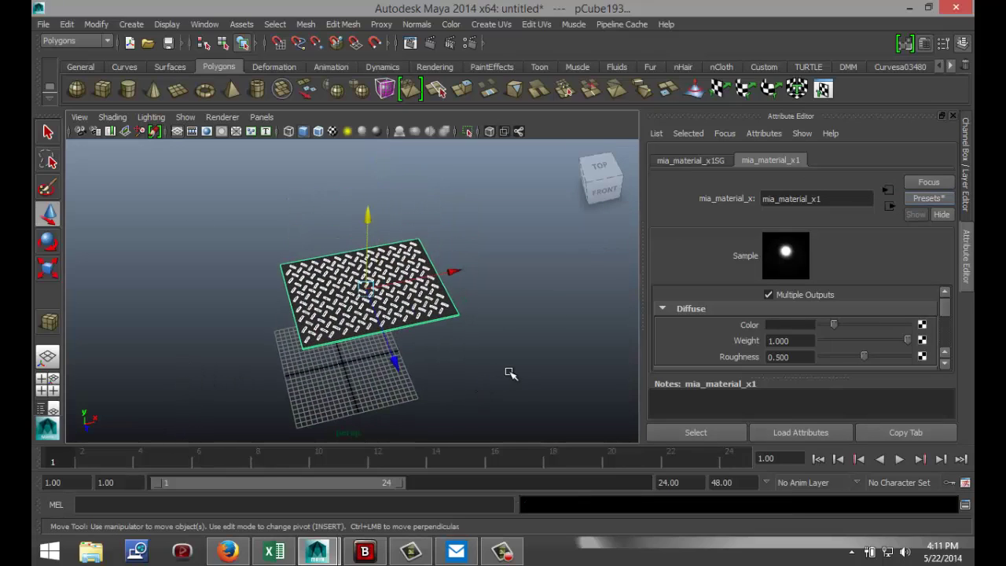
pyautogui.scroll(3, 510, 374)
pyautogui.keyDown('alt'); pyautogui.moveTo(476, 364); pyautogui.dragTo(527, 359); pyautogui.keyUp('alt')
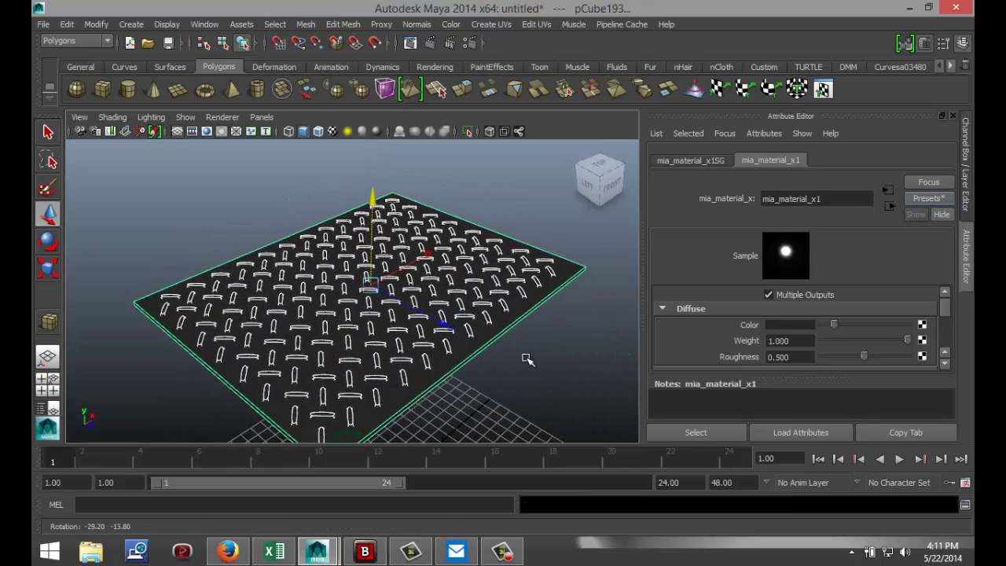
# Step: Add a point light high above the plate, then duplicate it and offset the copy left and forward
pyautogui.click(131, 24)
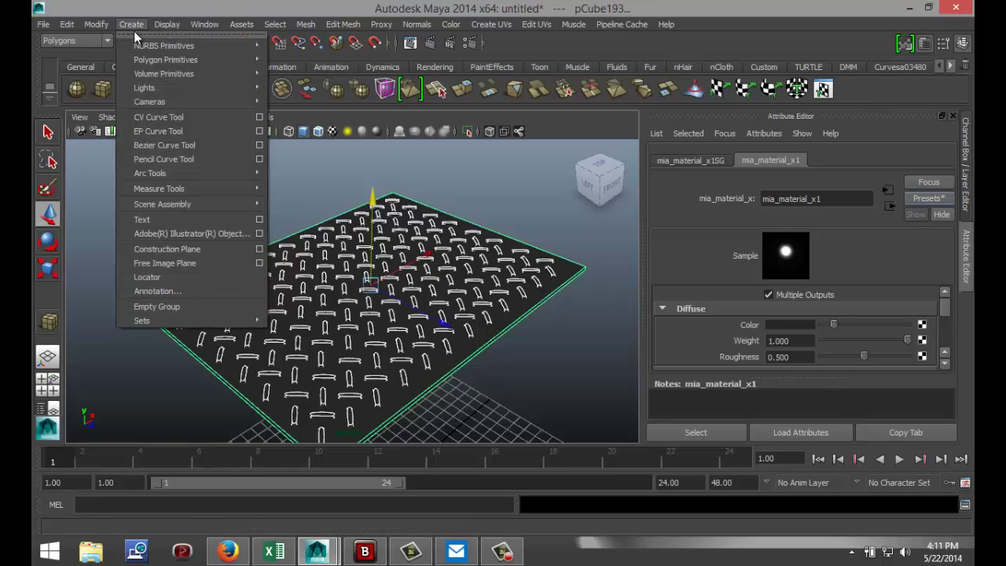
pyautogui.moveTo(172, 87)
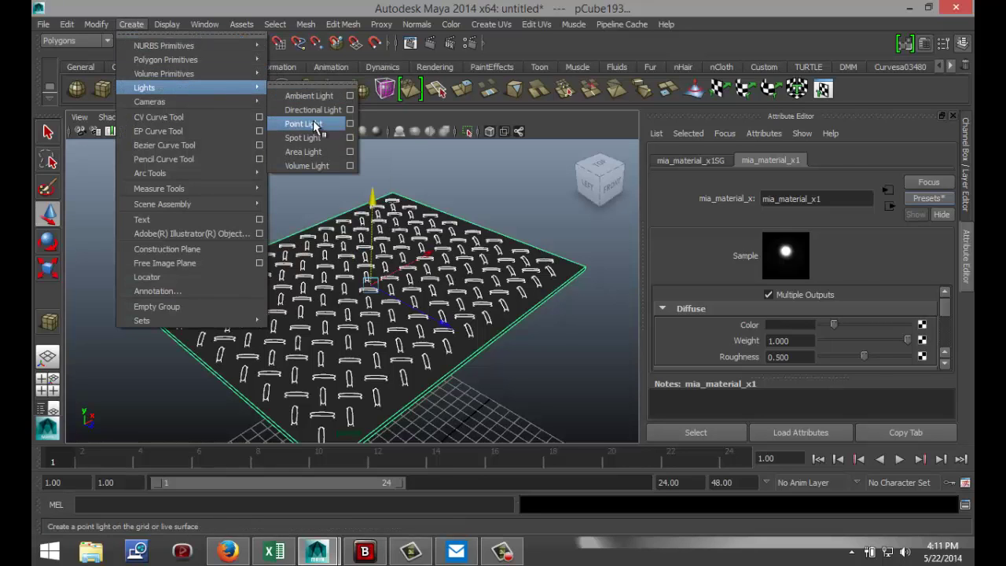
pyautogui.click(313, 124)
pyautogui.moveTo(404, 418); pyautogui.dragTo(441, 118)
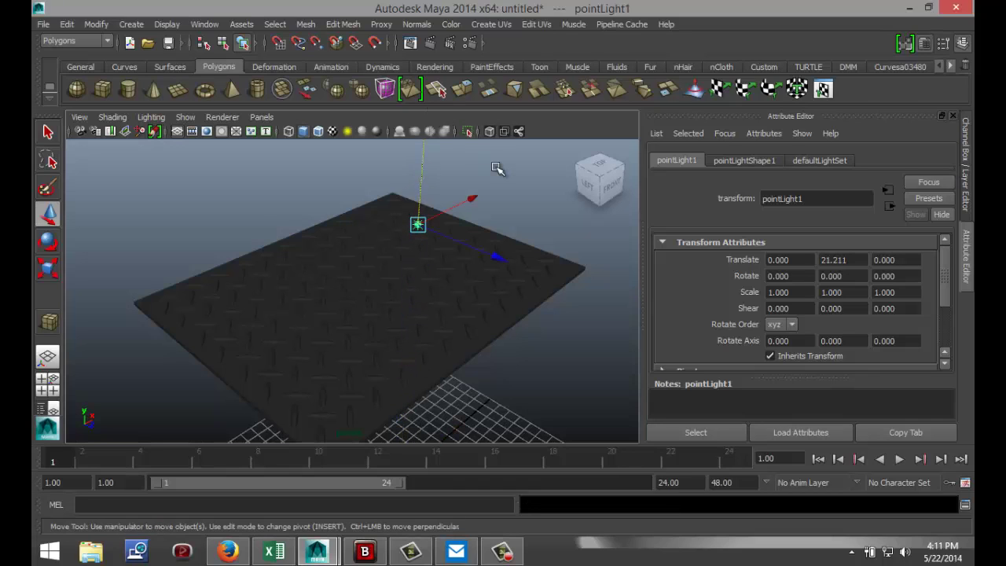
pyautogui.hotkey('ctrl', 'd')
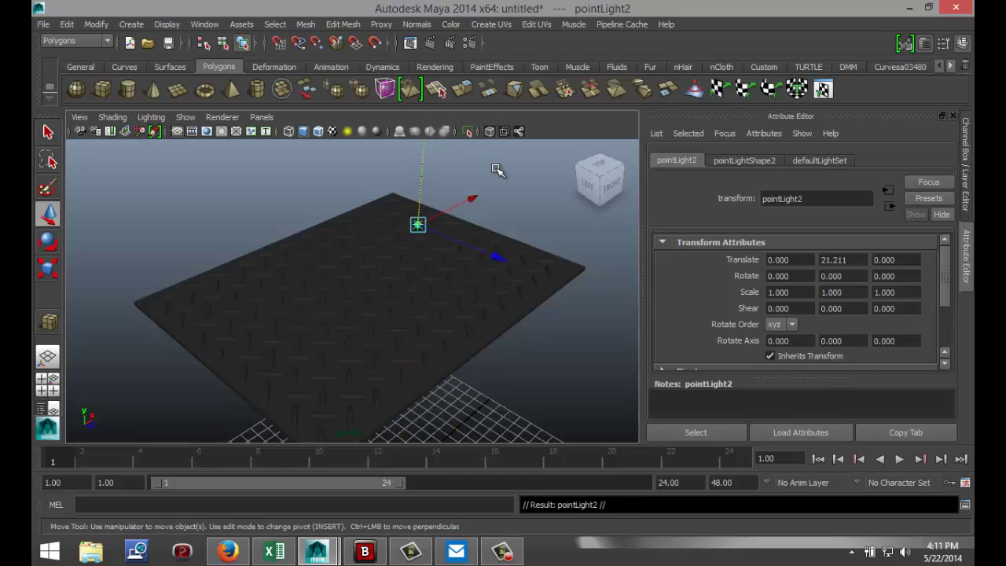
pyautogui.moveTo(498, 259); pyautogui.dragTo(415, 240)
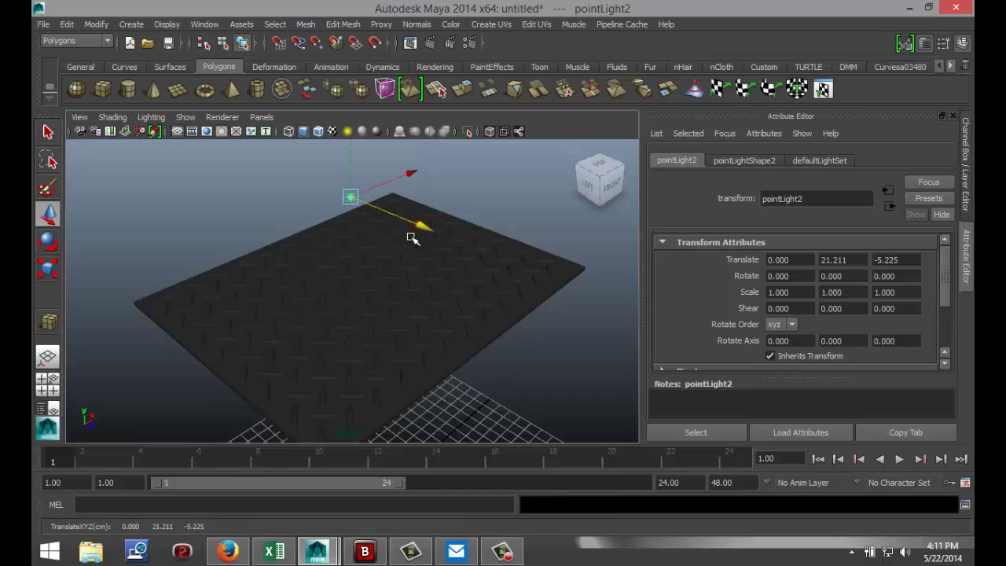
pyautogui.moveTo(410, 173); pyautogui.dragTo(311, 224)
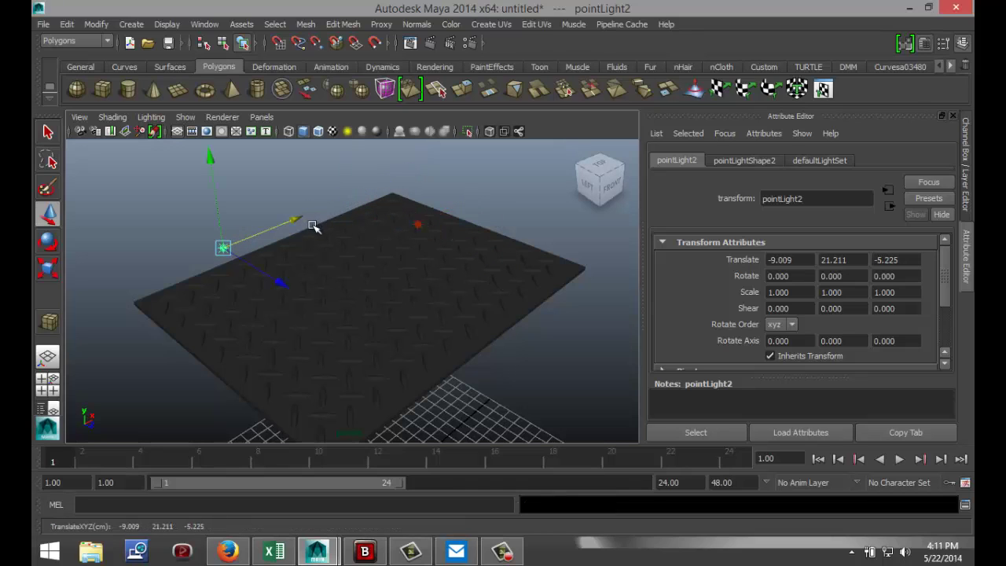
# Step: Turn on Use Depth Map Shadows for the first point light's shape
pyautogui.click(419, 226)
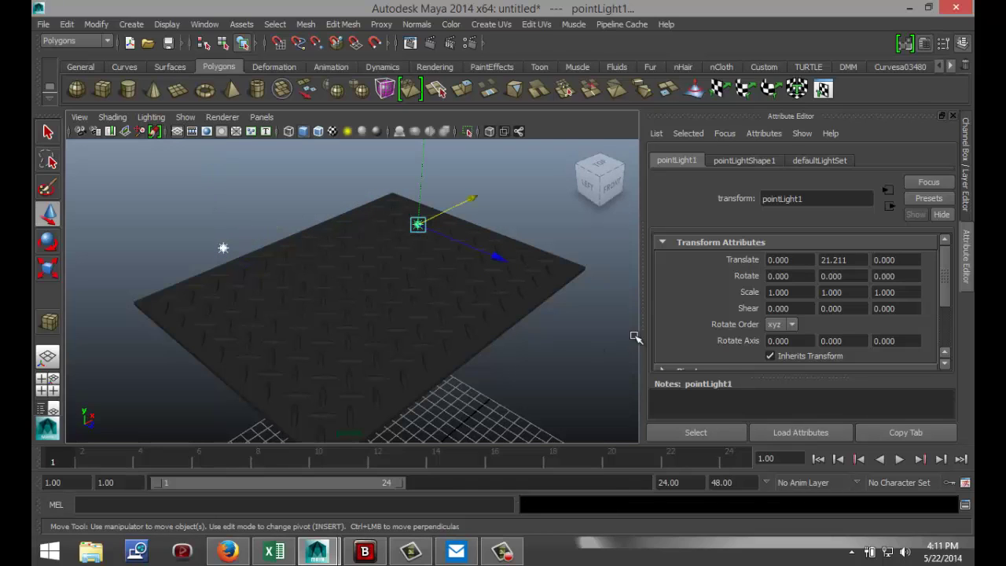
pyautogui.click(754, 162)
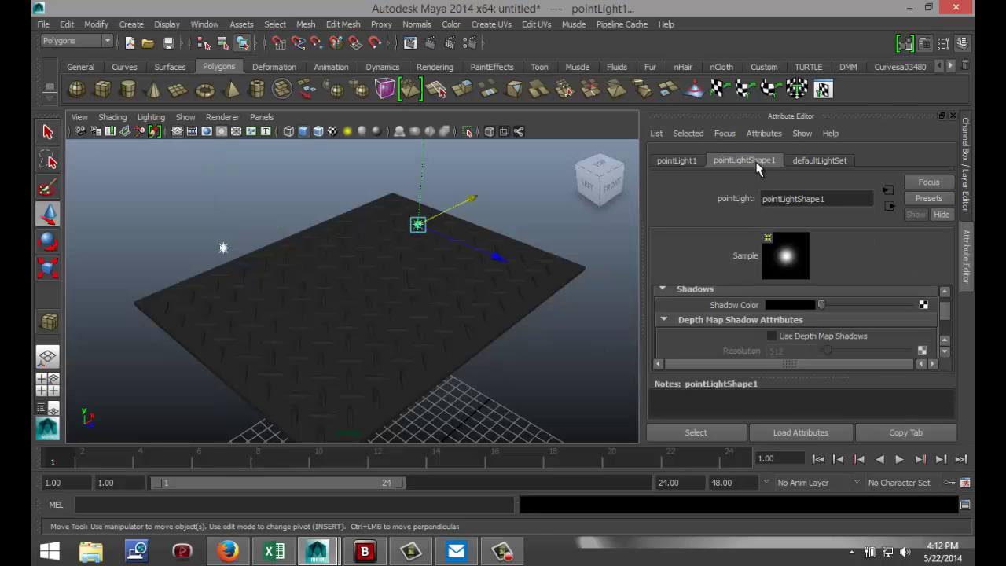
pyautogui.click(771, 337)
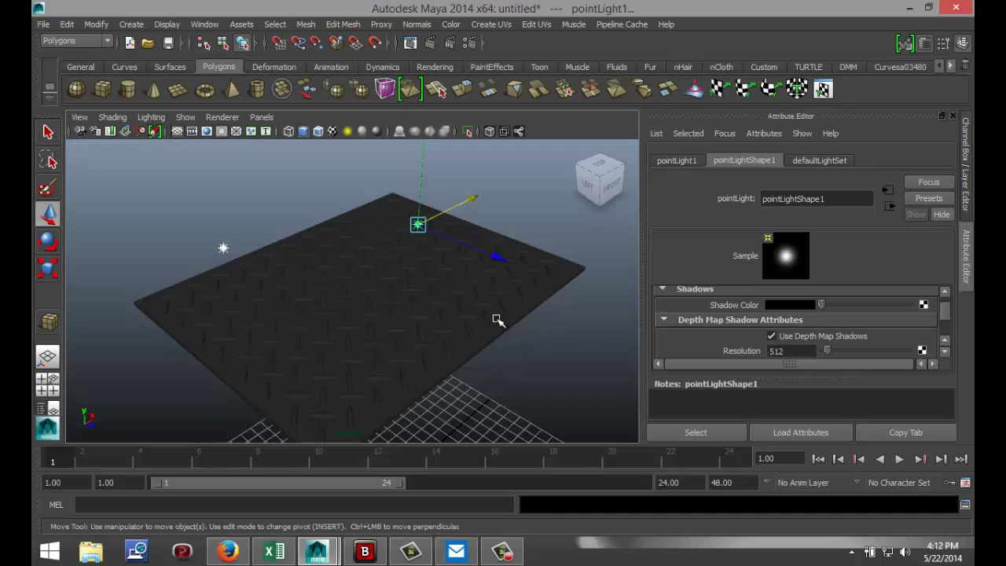
pyautogui.scroll(3, 480, 375)
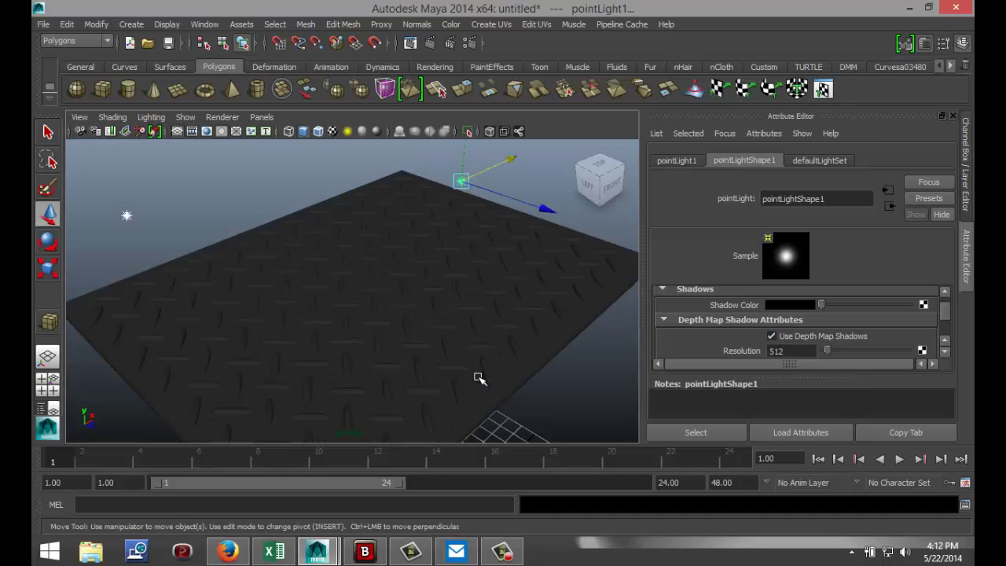
pyautogui.keyDown('alt'); pyautogui.moveTo(480, 386); pyautogui.dragTo(461, 339); pyautogui.keyUp('alt')
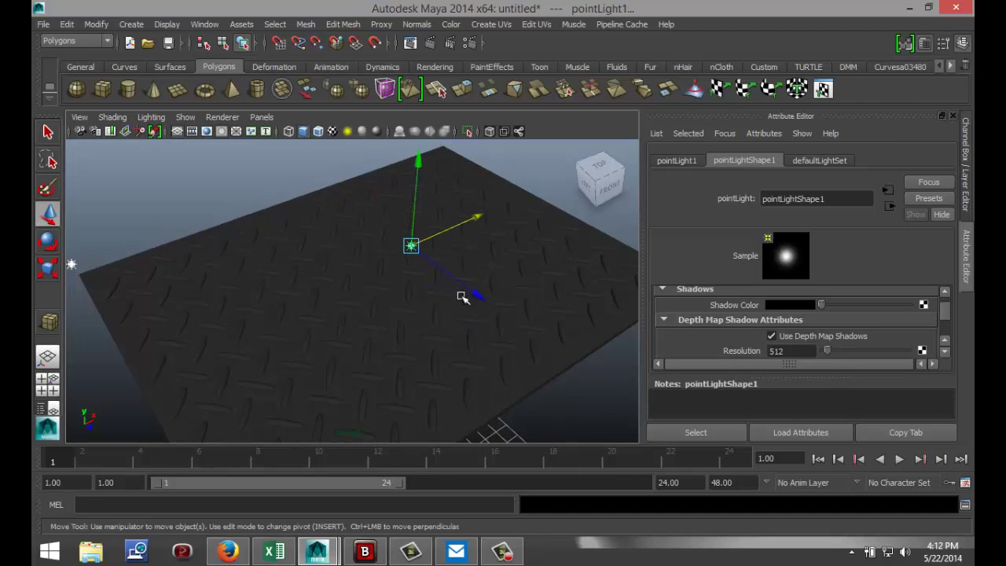
pyautogui.click(470, 44)
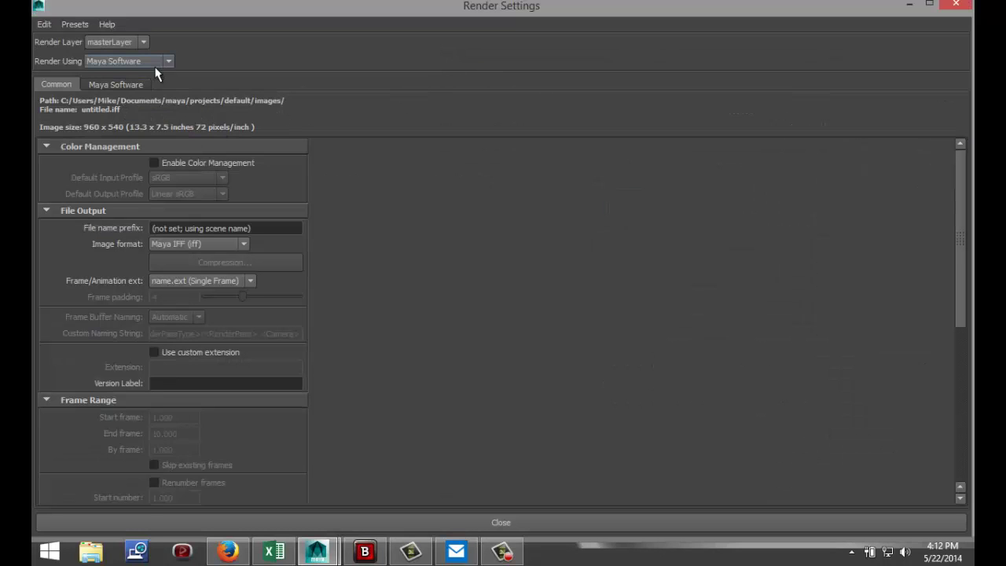
# Step: Switch the renderer to mental ray and raise the sampling Quality to 0.80
pyautogui.click(167, 61)
pyautogui.click(152, 112)
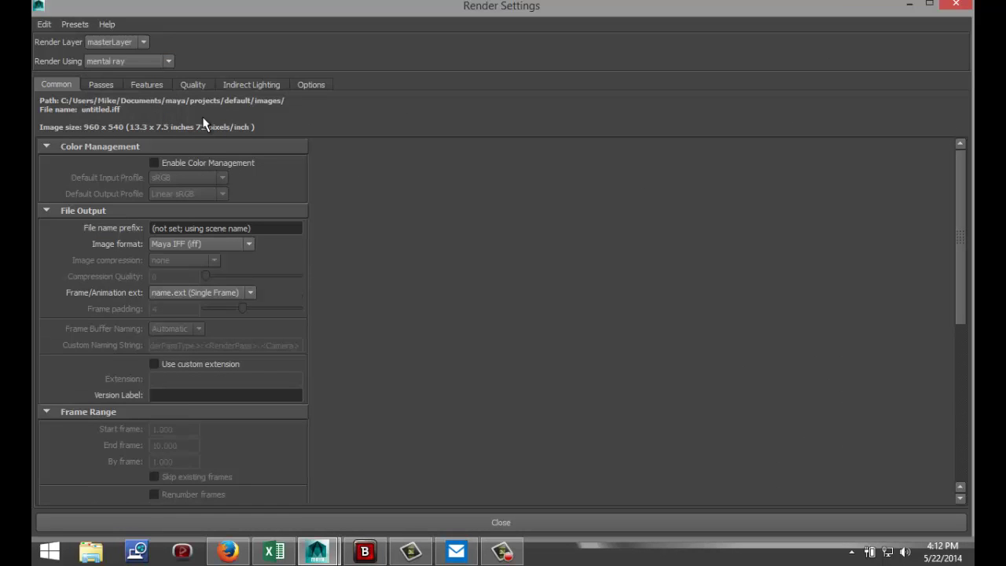
pyautogui.click(196, 83)
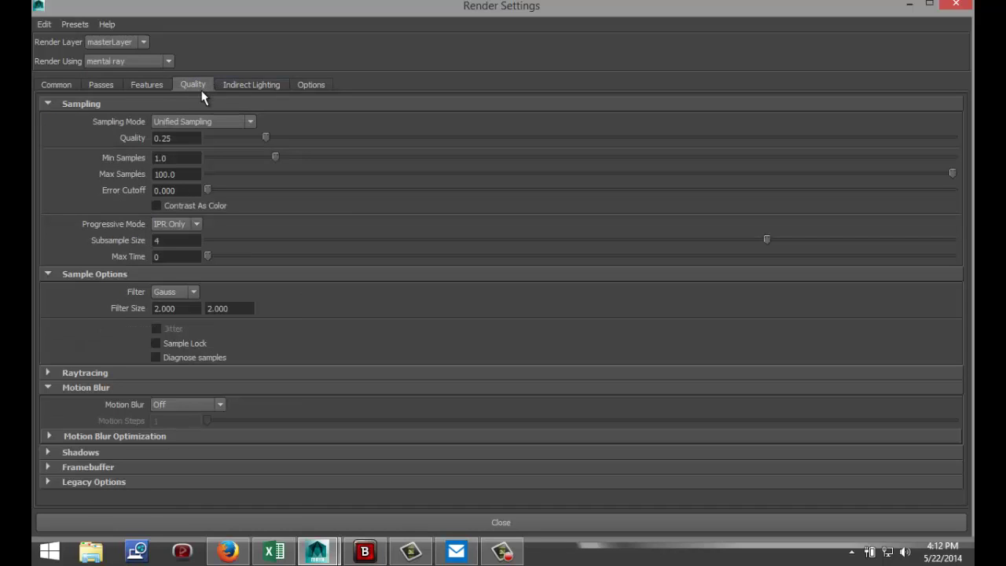
pyautogui.moveTo(353, 150); pyautogui.dragTo(483, 158)
# Step: Set the Common image size preset to HD 720 (1280×720)
pyautogui.click(57, 87)
pyautogui.scroll(-10, 281, 315)
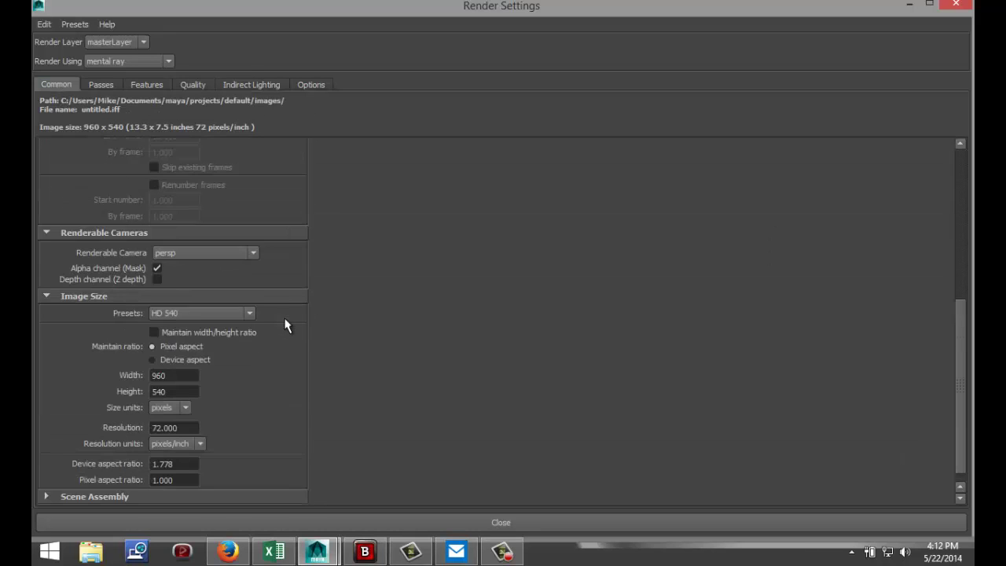
pyautogui.click(248, 299)
pyautogui.scroll(-3, 228, 369)
pyautogui.click(195, 349)
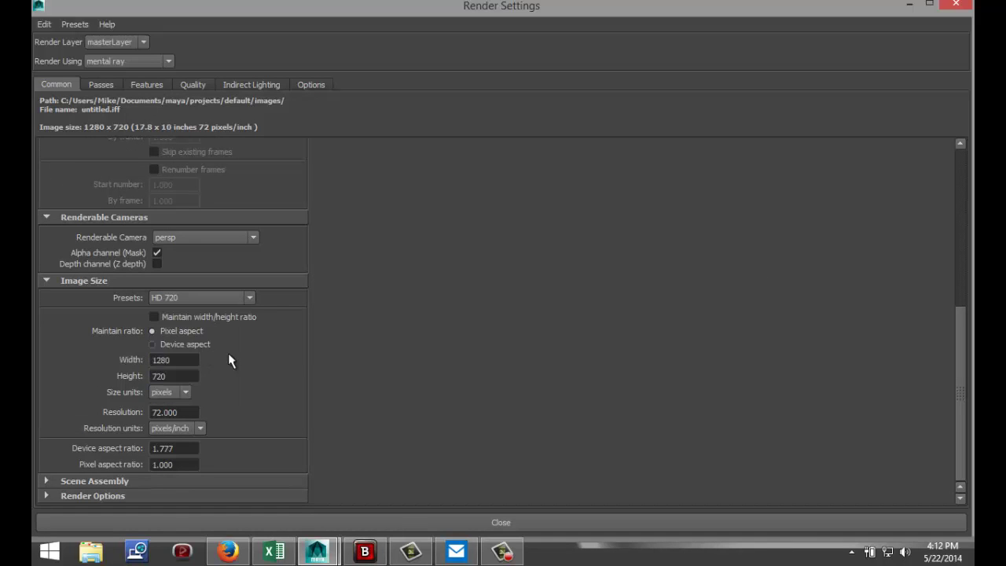
# Step: Orbit to a low angle across the tread plate and render the current frame in mental ray
pyautogui.click(908, 5)
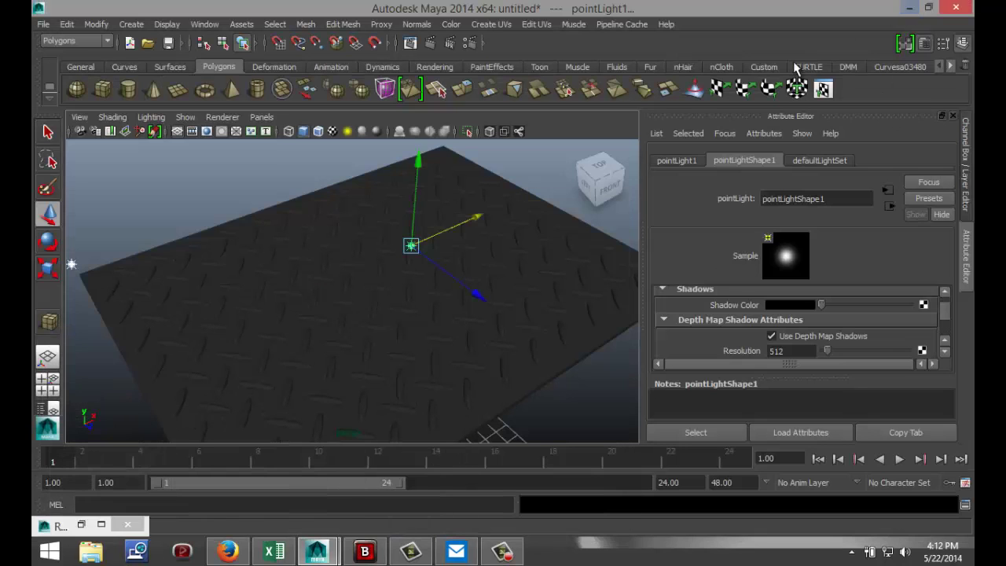
pyautogui.keyDown('alt'); pyautogui.moveTo(447, 388); pyautogui.dragTo(477, 311); pyautogui.keyUp('alt')
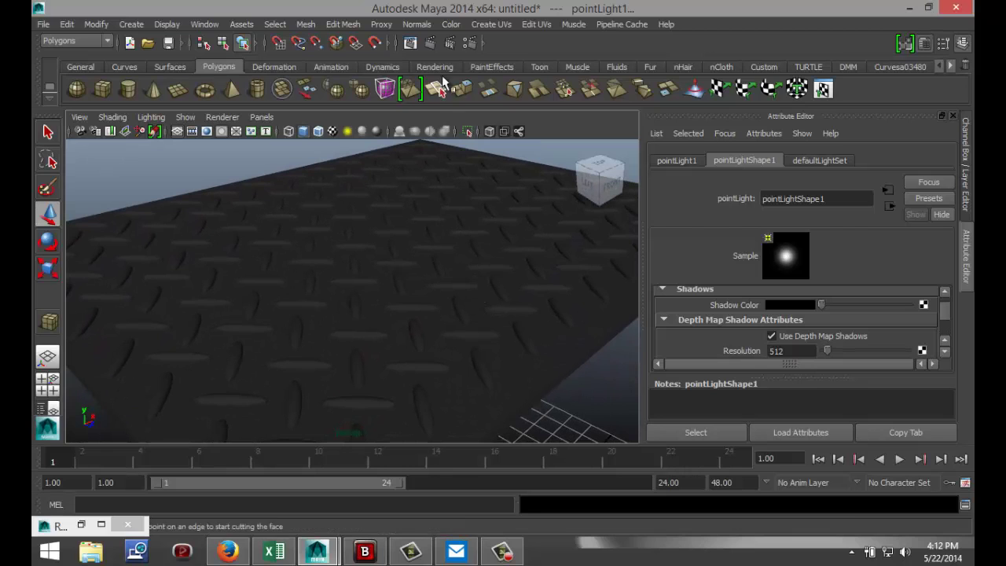
pyautogui.click(432, 42)
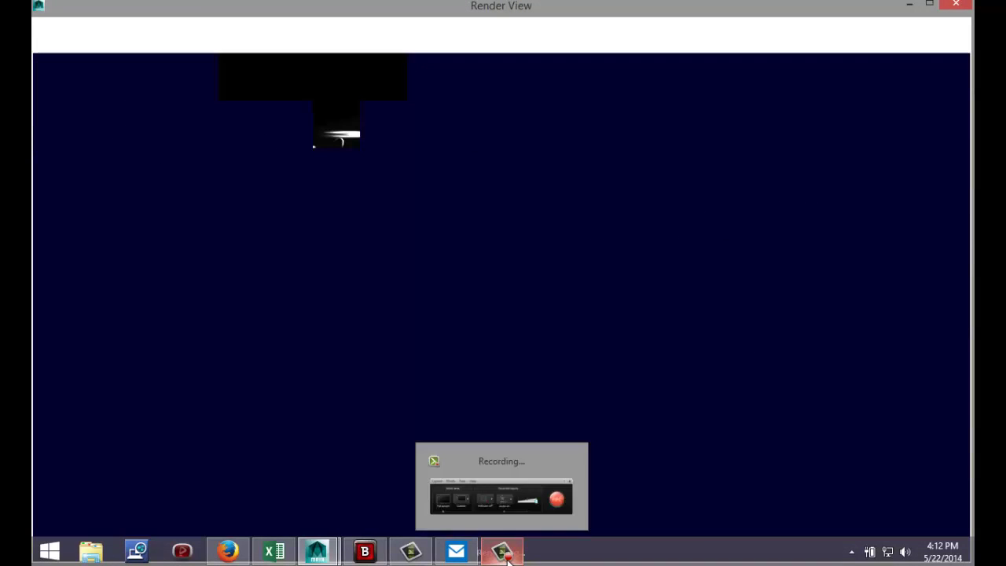
pyautogui.click(507, 557)
pyautogui.click(903, 481)
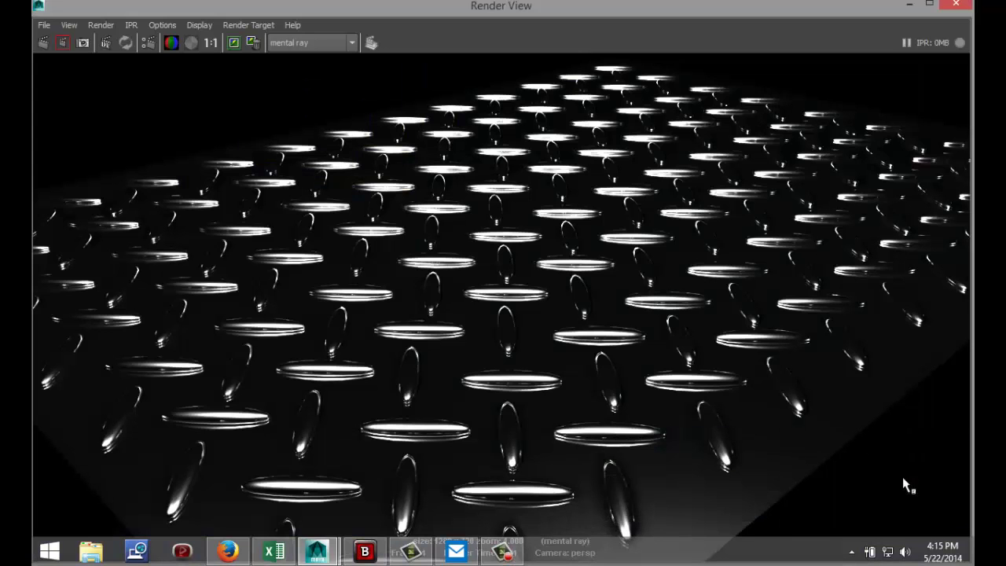